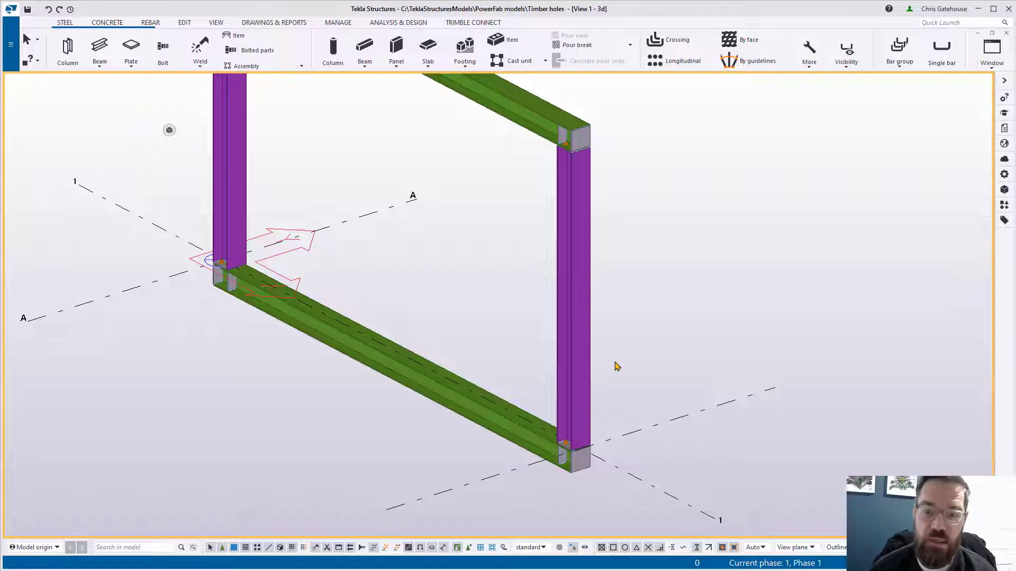
# Step: Pan and zoom the view across the goalpost frame to the lower column base
pyautogui.moveTo(489, 262); pyautogui.dragTo(456, 329, button='middle')
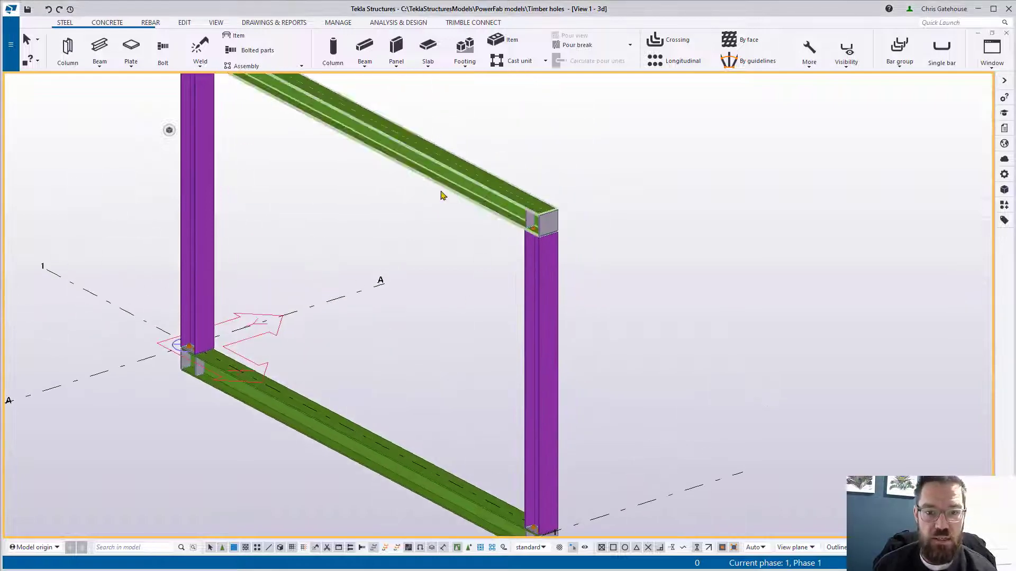
pyautogui.moveTo(601, 381); pyautogui.dragTo(564, 297, button='middle')
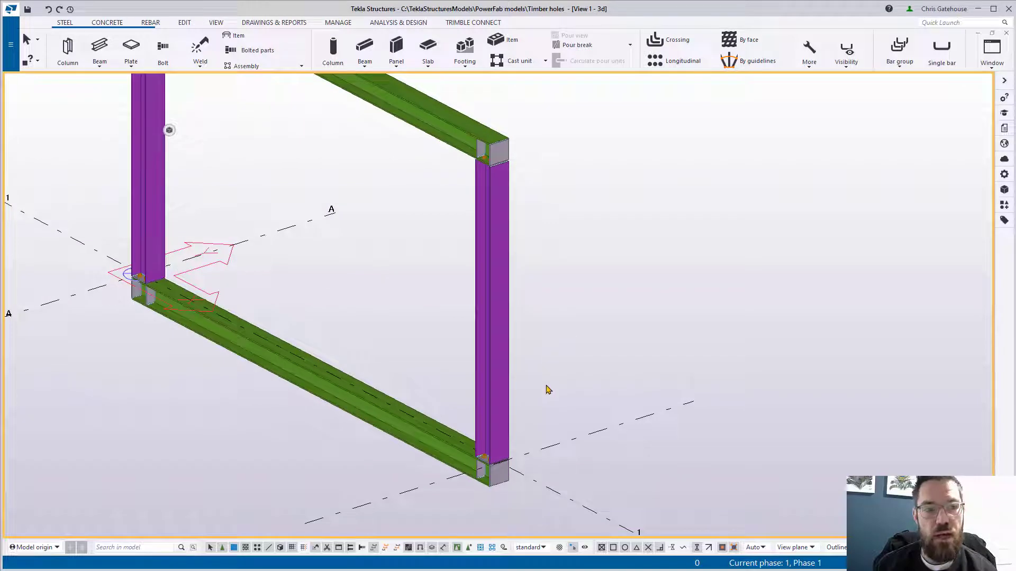
pyautogui.scroll(4, 547, 458)
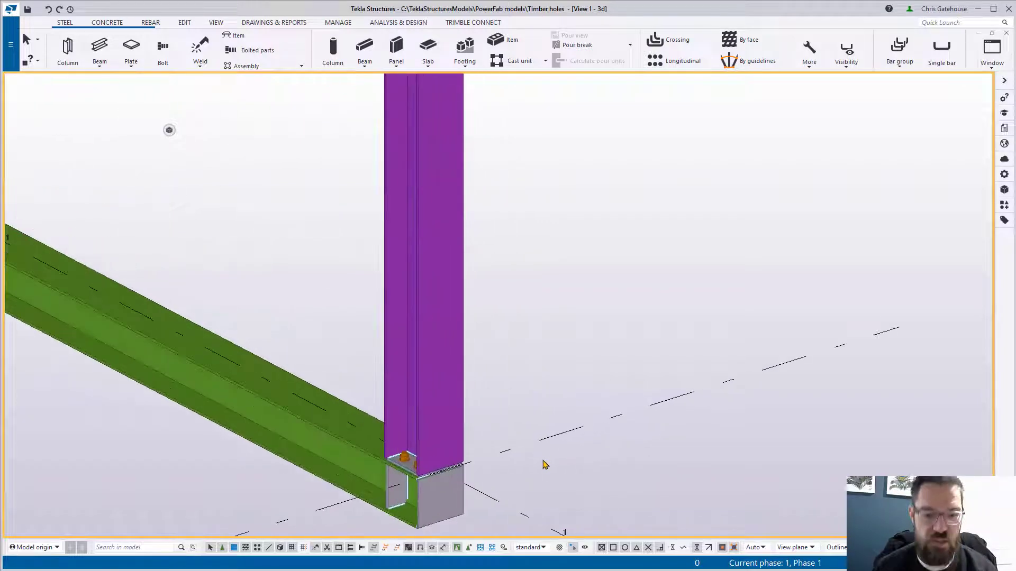
pyautogui.moveTo(545, 464); pyautogui.dragTo(540, 363, button='middle')
pyautogui.scroll(2, 483, 360)
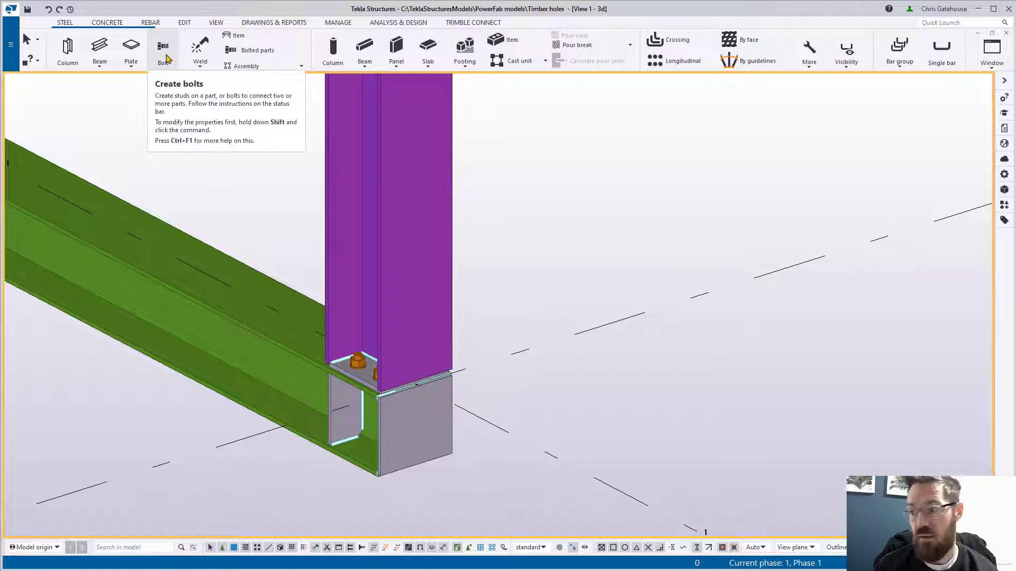
pyautogui.doubleClick(477, 294)
pyautogui.moveTo(476, 294); pyautogui.dragTo(585, 335, button='middle')
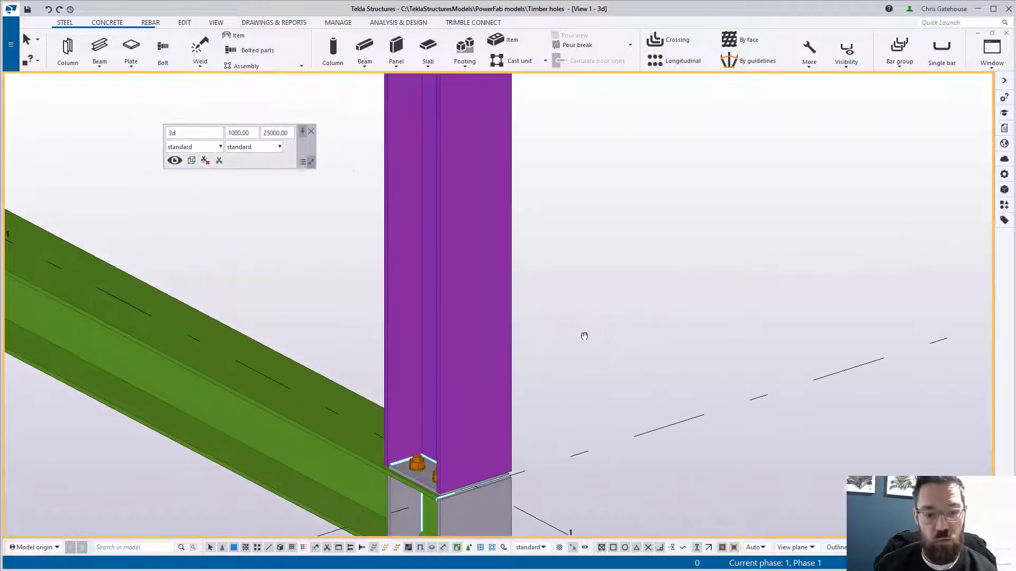
pyautogui.click(164, 55)
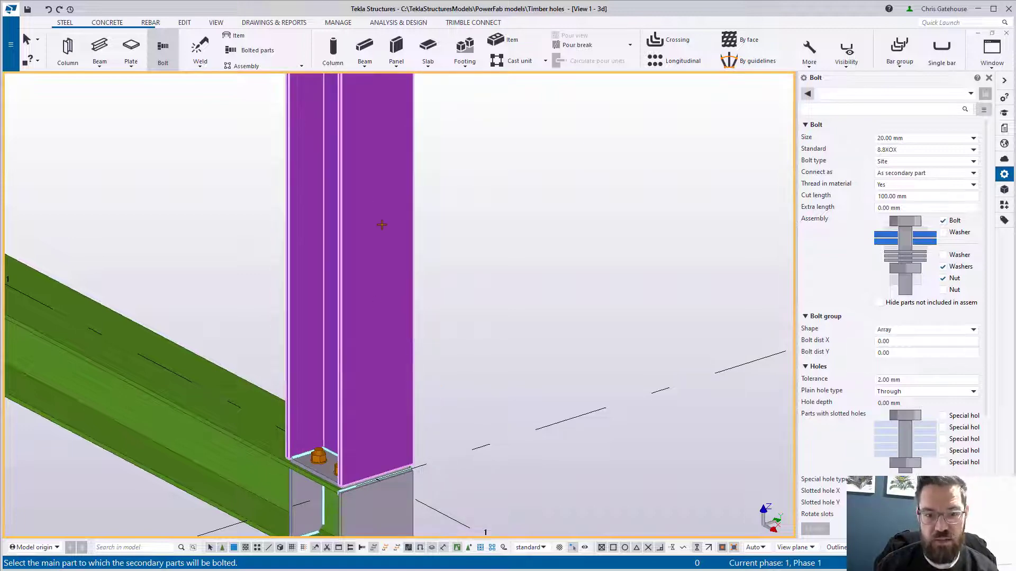
# Step: Pick the purple column as main part and the secondary part to bolt
pyautogui.click(412, 246)
pyautogui.scroll(3, 420, 453)
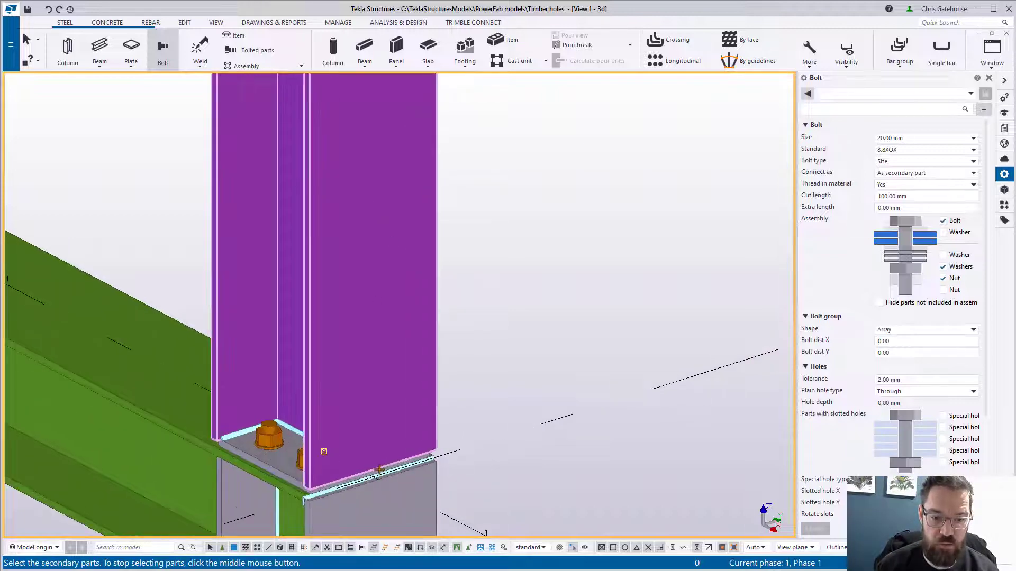
pyautogui.click(434, 392)
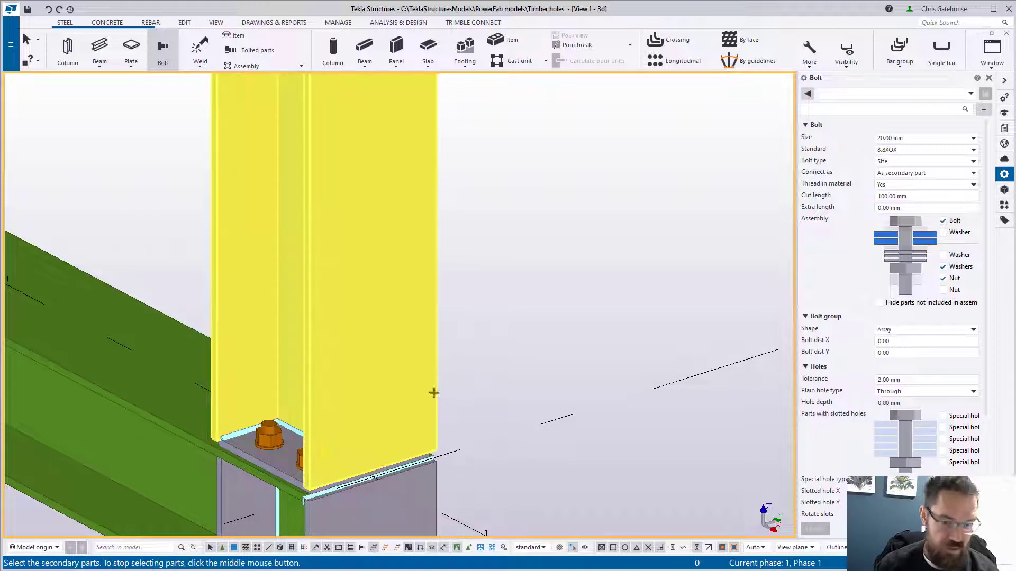
pyautogui.middleClick(386, 467)
# Step: Place the bolt origin at the edge midpoint with its x-direction, then end the command
pyautogui.scroll(2, 380, 466)
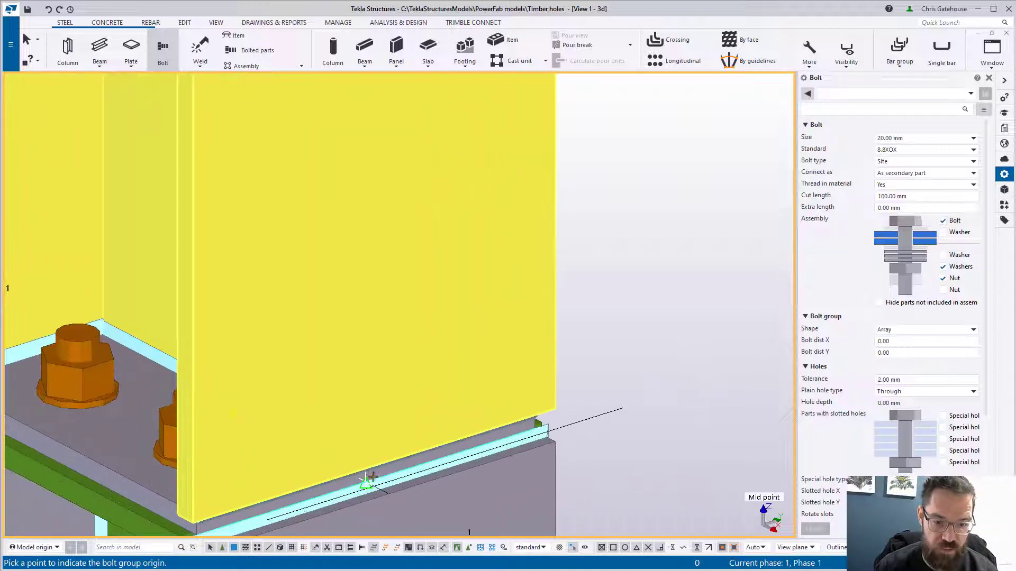
pyautogui.click(372, 468)
pyautogui.scroll(-6, 540, 422)
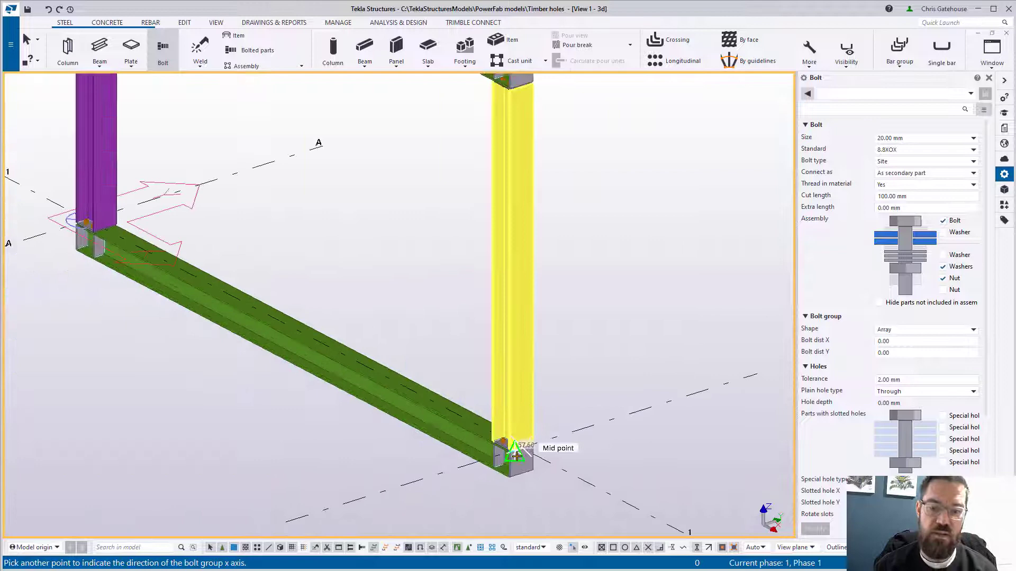
pyautogui.scroll(5, 526, 367)
pyautogui.scroll(5, 520, 275)
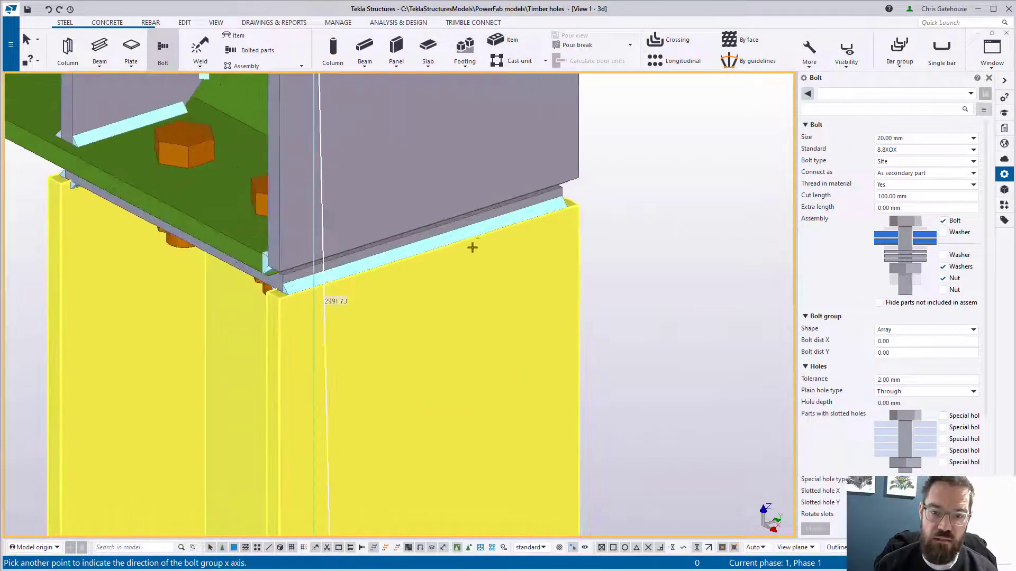
pyautogui.click(441, 250)
pyautogui.scroll(-5, 460, 222)
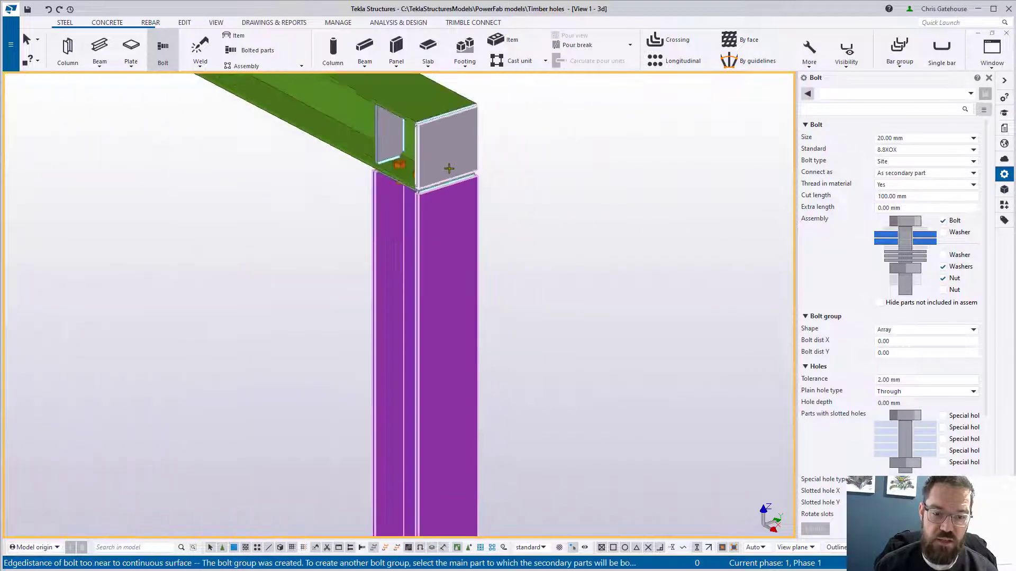
pyautogui.scroll(6, 467, 364)
pyautogui.scroll(3, 299, 313)
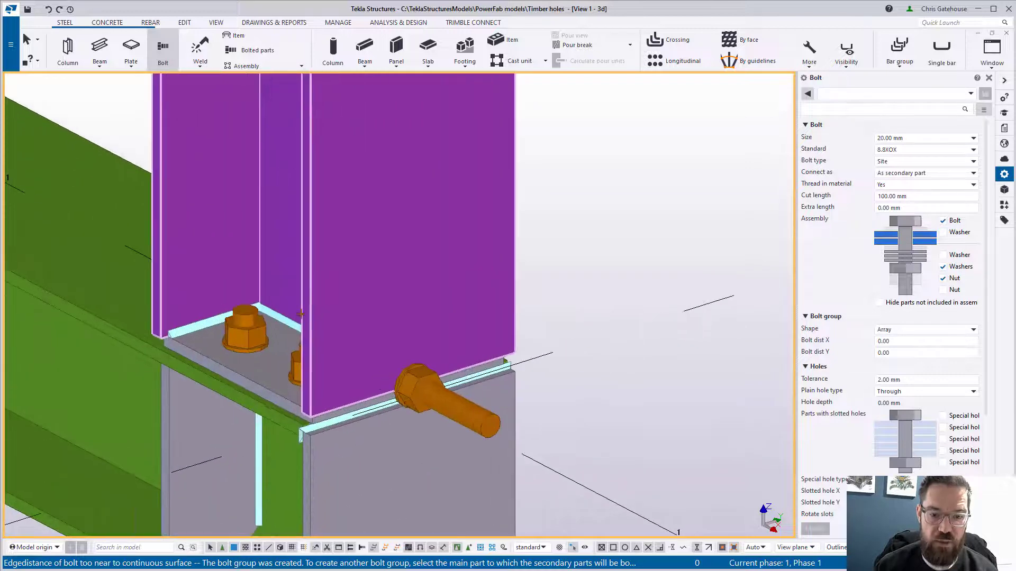
pyautogui.rightClick(480, 243)
pyautogui.click(508, 248)
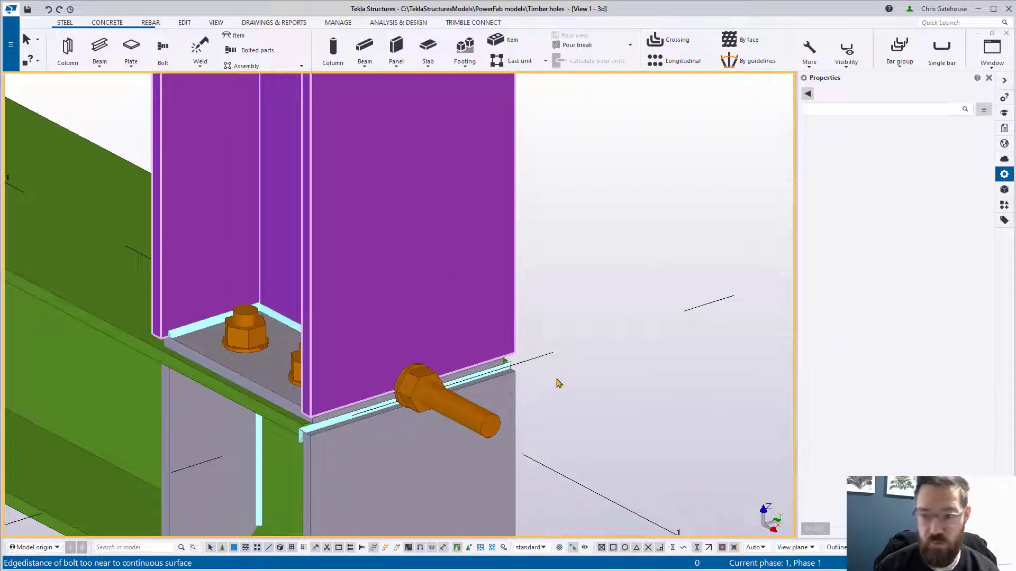
# Step: Select the new bolt and set its Dx start offset to 50 mm
pyautogui.click(458, 408)
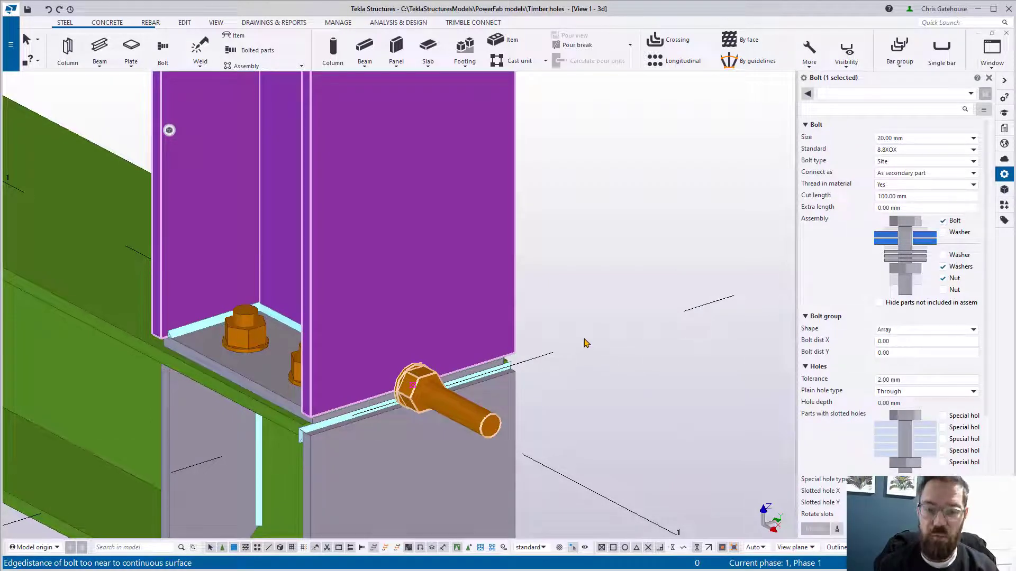
pyautogui.scroll(-1, 585, 343)
pyautogui.rightClick(566, 276)
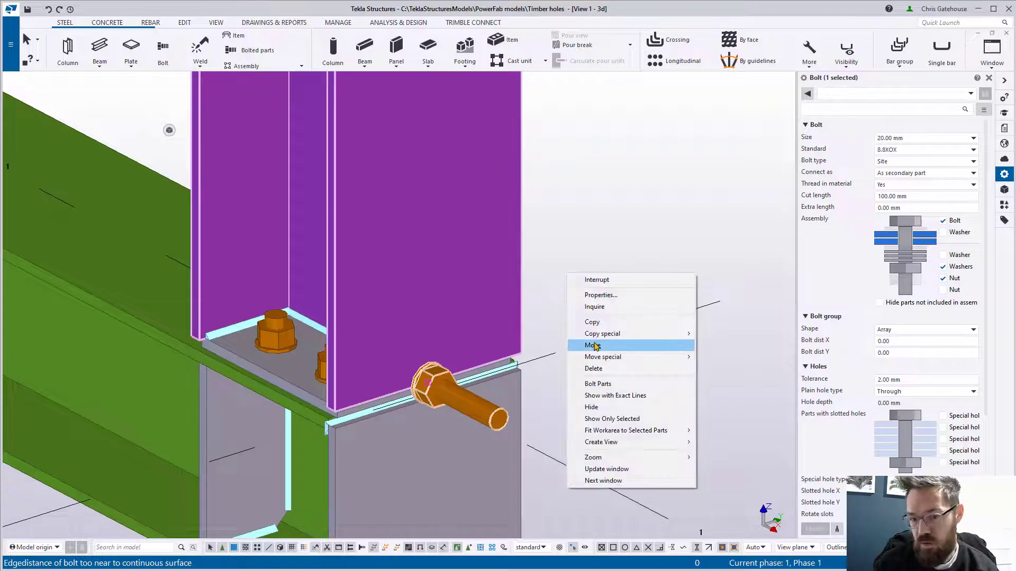
pyautogui.click(678, 15)
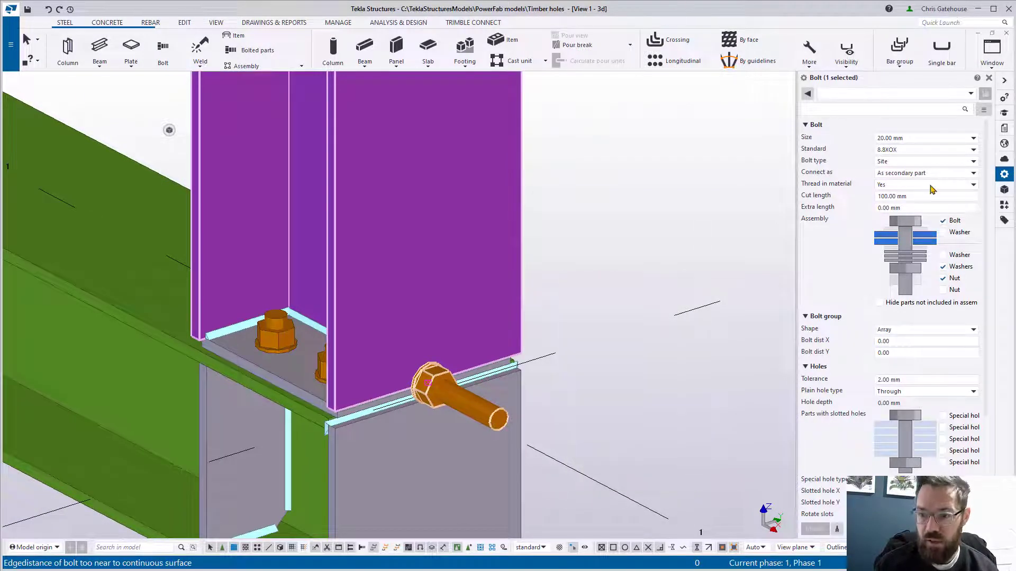
pyautogui.click(879, 197)
pyautogui.scroll(-5, 885, 228)
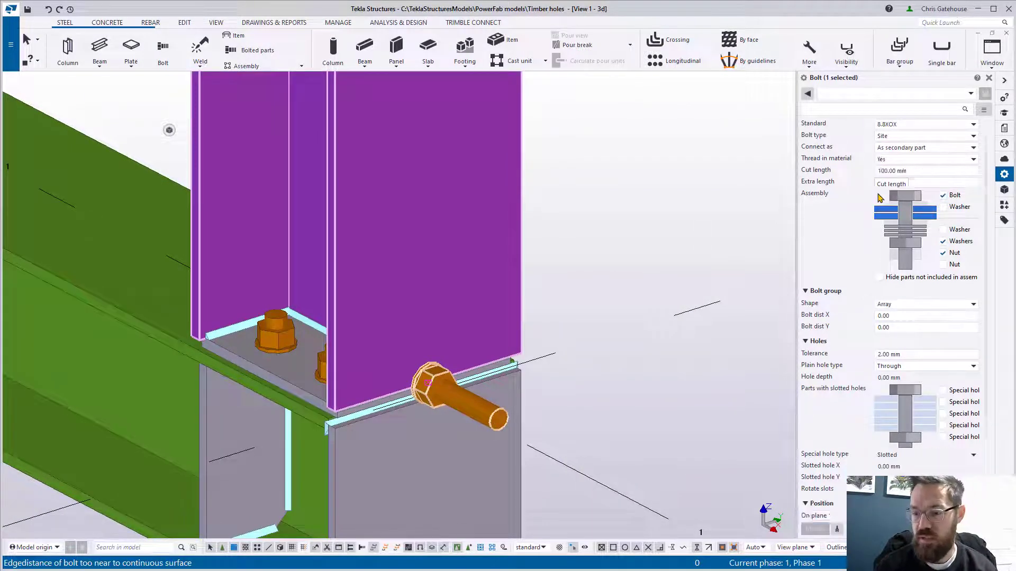
pyautogui.click(894, 461)
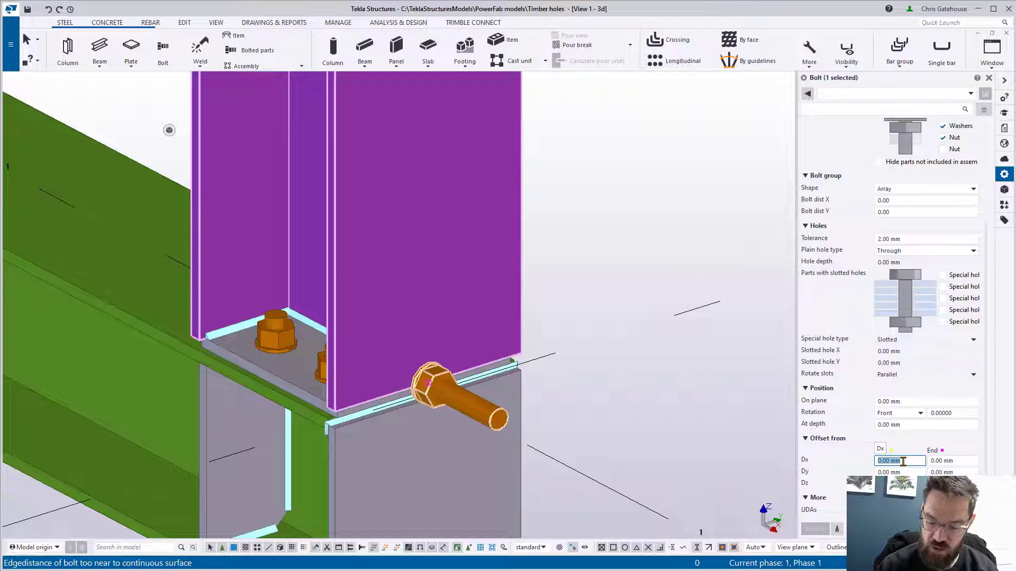
pyautogui.write('50')
pyautogui.click(814, 529)
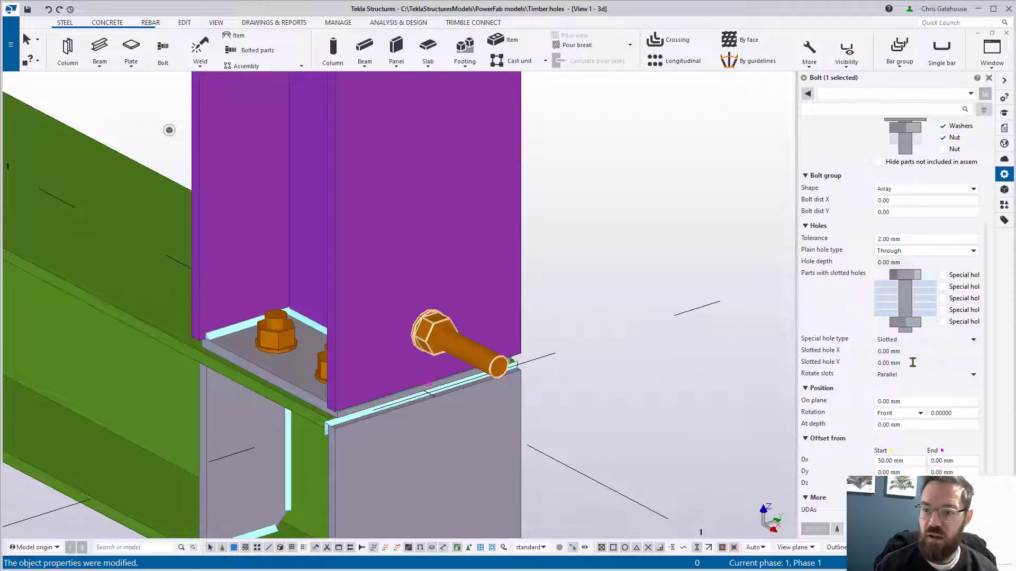
pyautogui.scroll(3, 879, 384)
# Step: Set Bolt dist X and Bolt dist Y to 120 mm, making a 2×2 bolt array
pyautogui.click(878, 383)
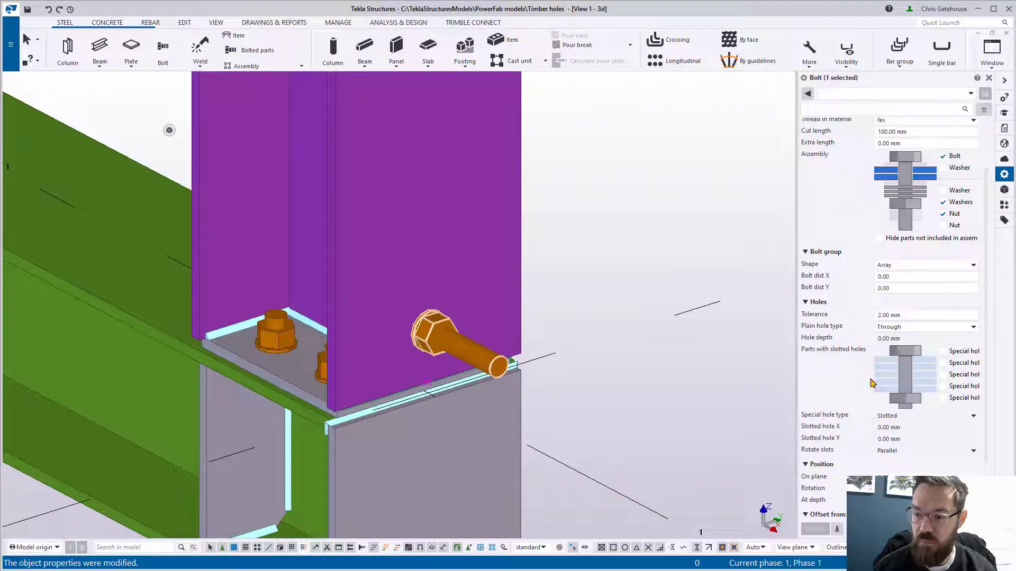
pyautogui.click(899, 277)
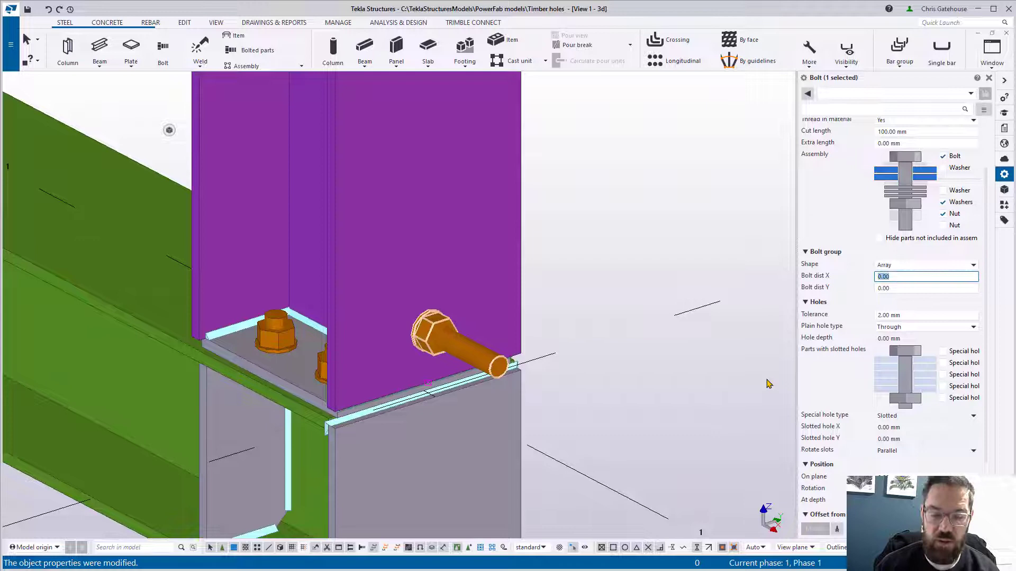
pyautogui.write('120')
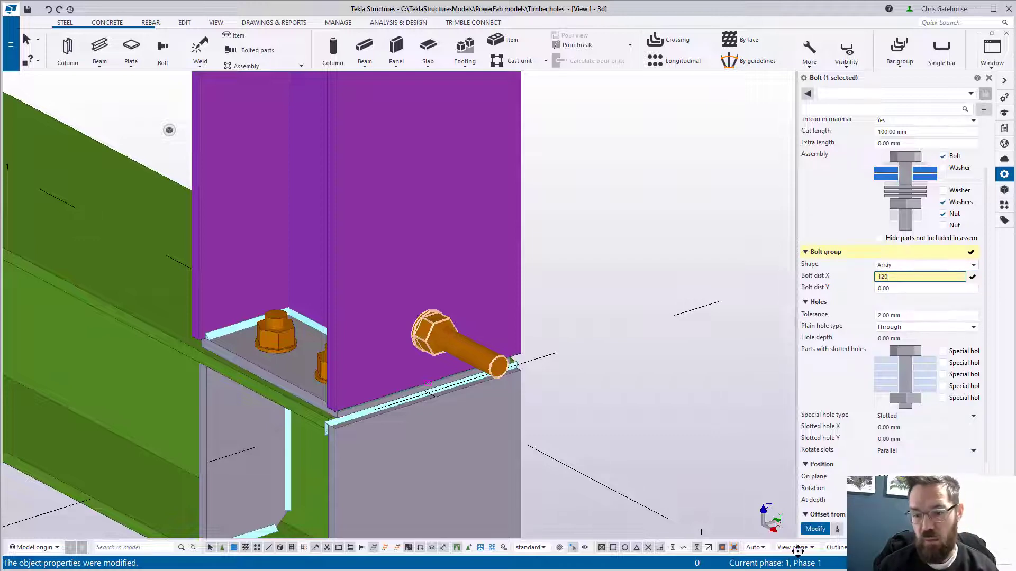
pyautogui.click(815, 529)
pyautogui.click(892, 289)
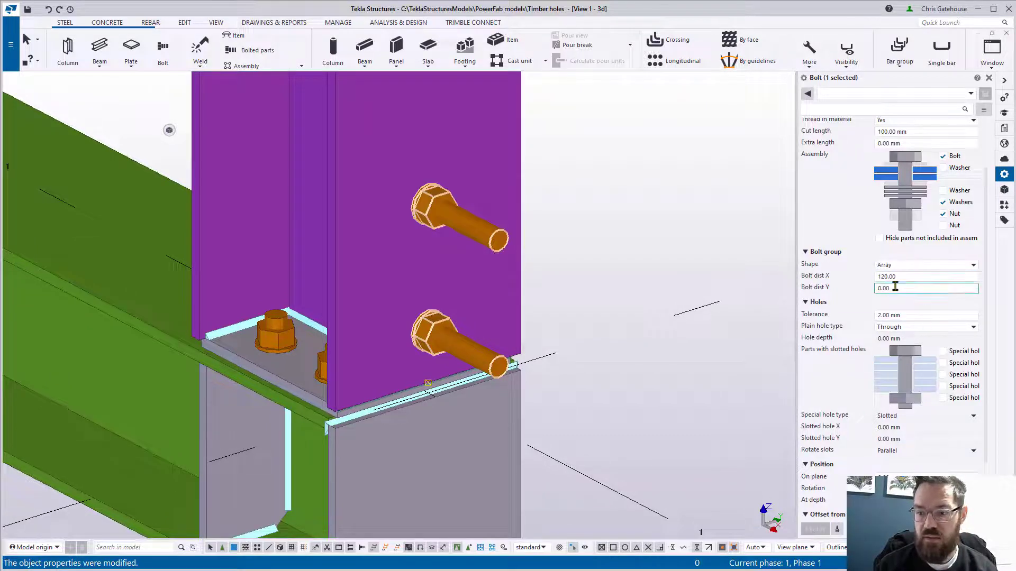
pyautogui.write('120')
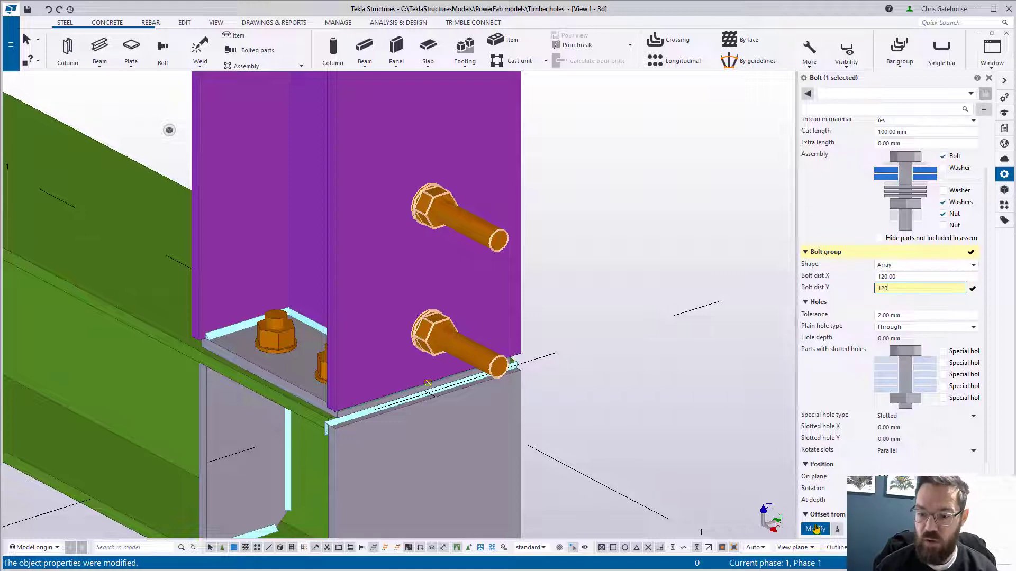
pyautogui.click(814, 529)
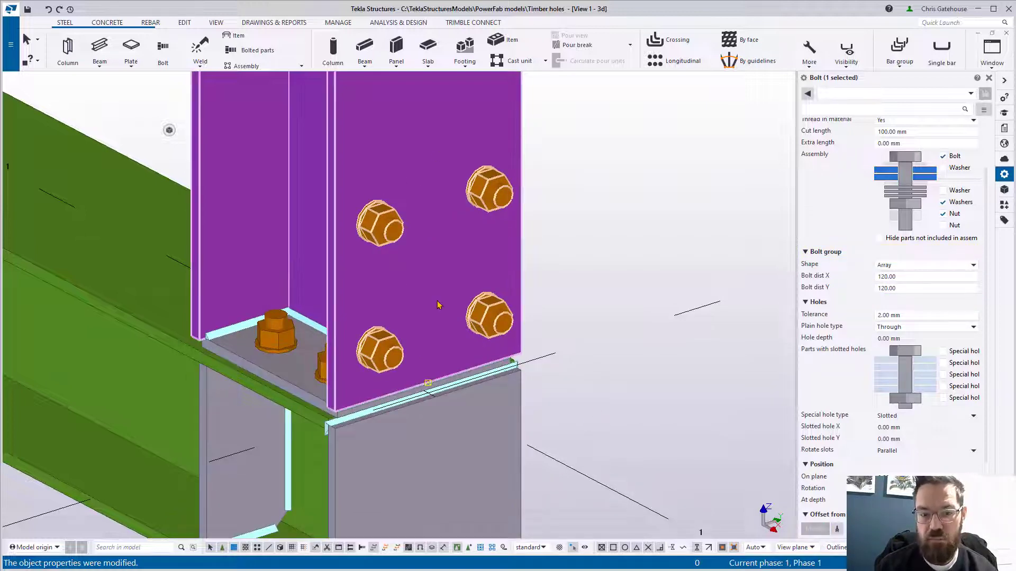
pyautogui.keyDown('ctrl'); pyautogui.moveTo(545, 363); pyautogui.dragTo(451, 321, button='middle'); pyautogui.keyUp('ctrl')
pyautogui.scroll(-8, 445, 334)
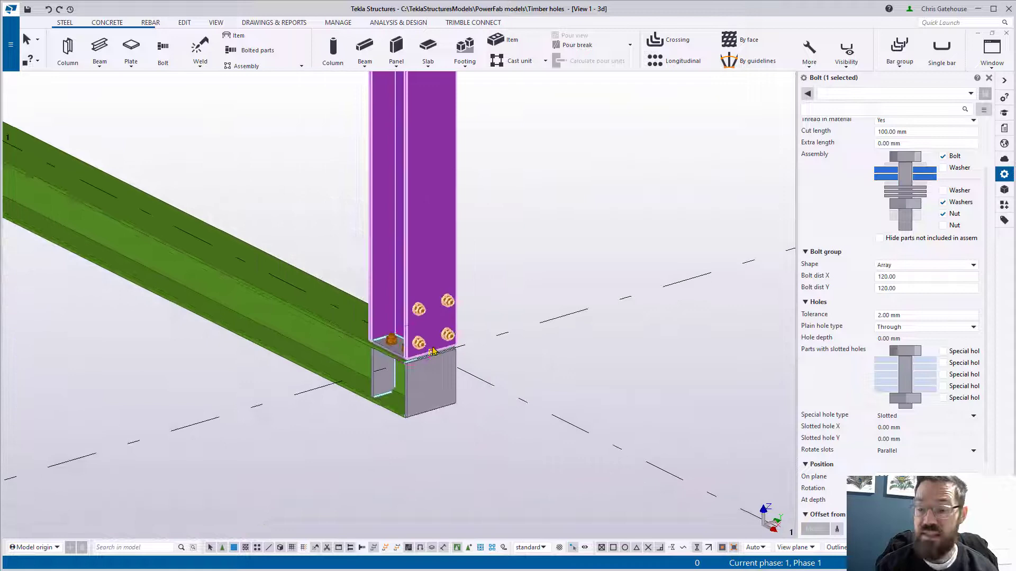
pyautogui.keyDown('ctrl'); pyautogui.moveTo(432, 351); pyautogui.dragTo(543, 415, button='middle'); pyautogui.keyUp('ctrl')
# Step: Change the bolt X spacing to 600 mm
pyautogui.click(900, 276)
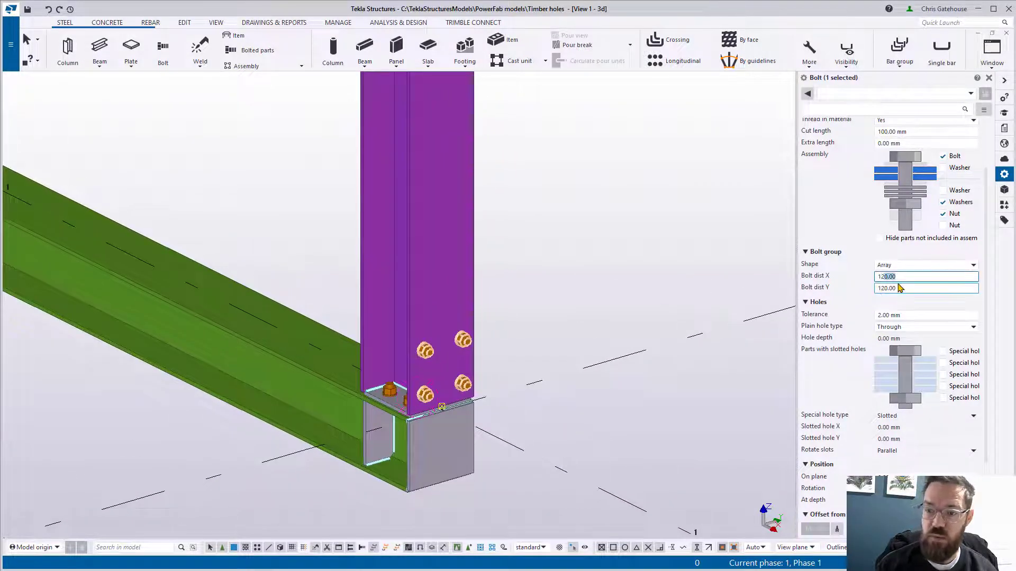
pyautogui.moveTo(917, 281); pyautogui.dragTo(881, 280)
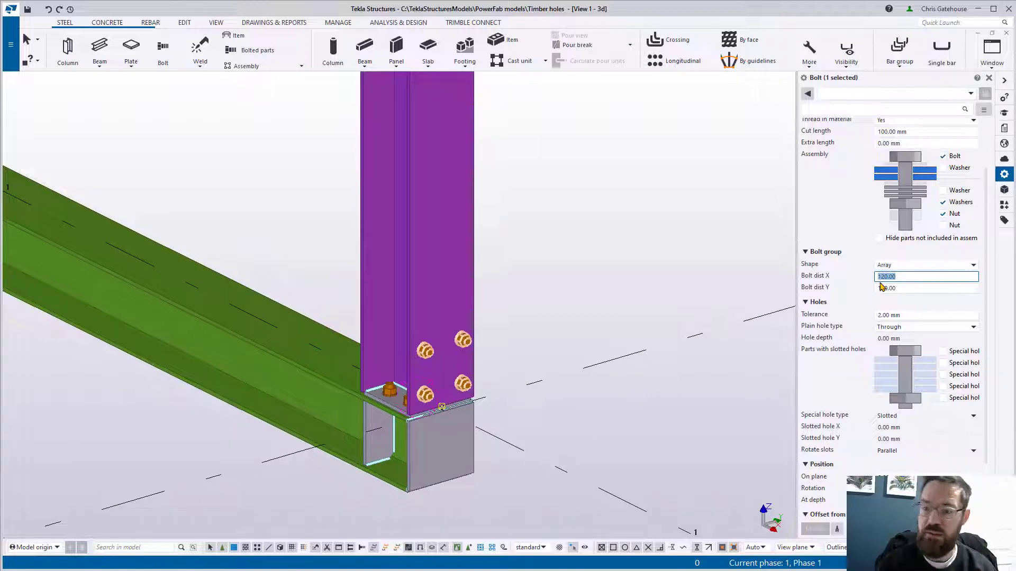
pyautogui.write('6')
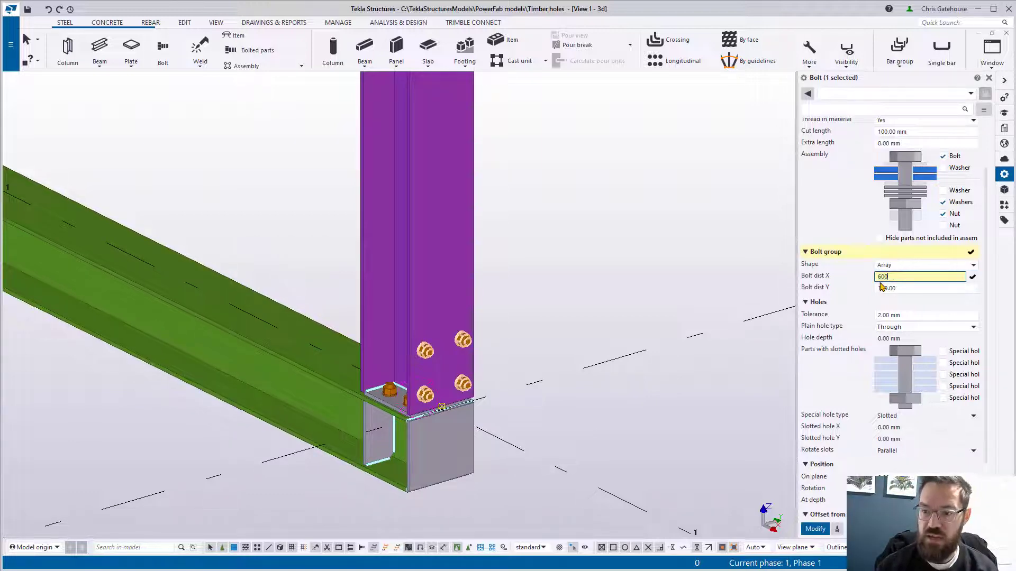
pyautogui.click(815, 528)
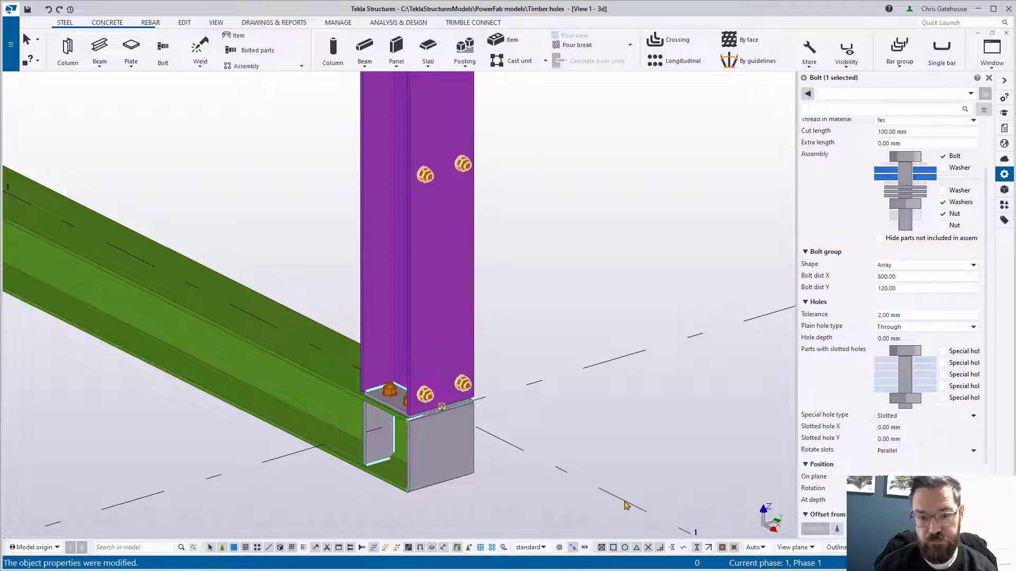
pyautogui.scroll(-5, 625, 505)
pyautogui.scroll(4, 501, 386)
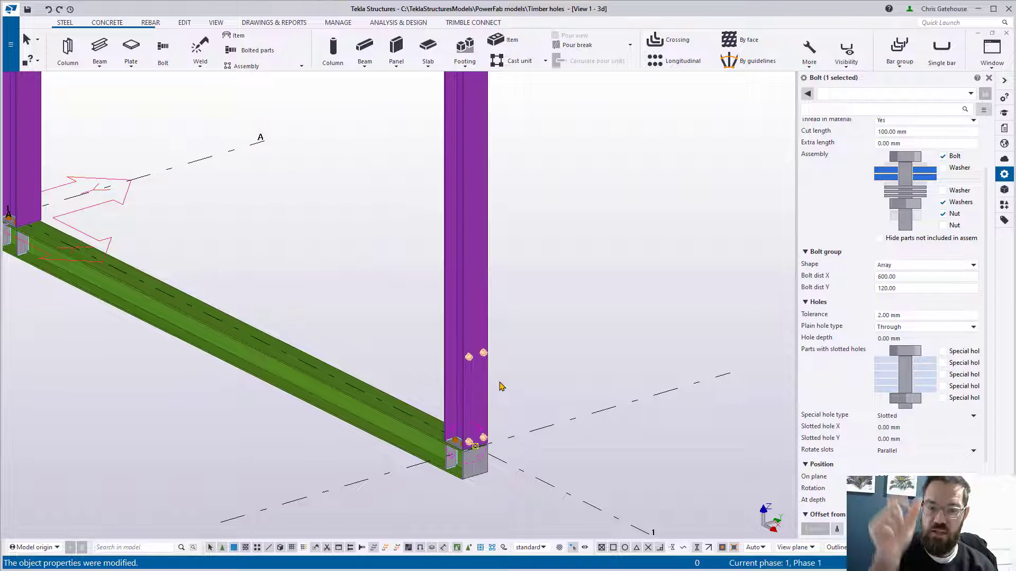
pyautogui.scroll(-2, 500, 386)
pyautogui.scroll(1, 495, 344)
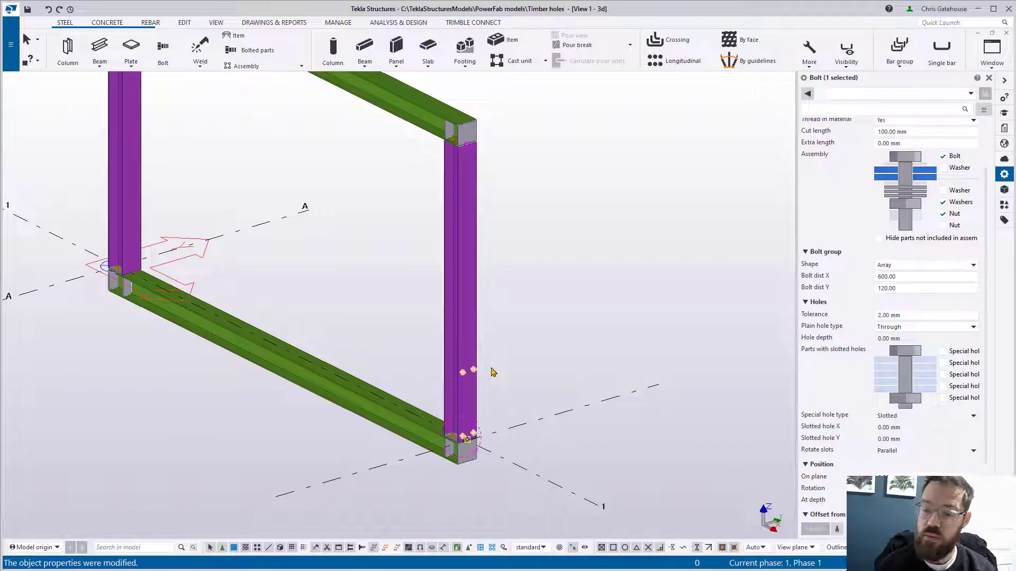
# Step: Make the X spacing repeat along the column, ending at 4*600 mm
pyautogui.click(880, 276)
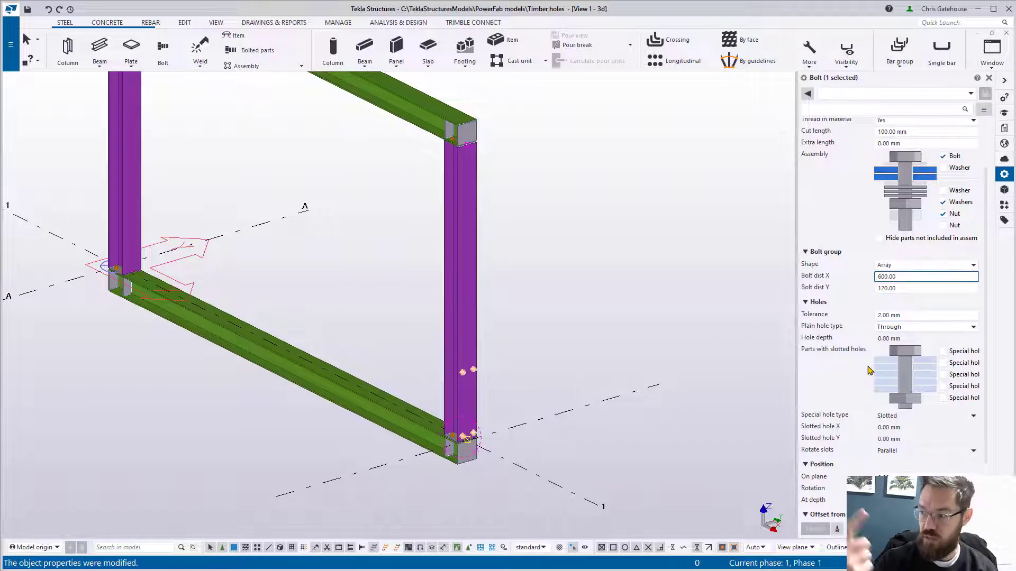
pyautogui.write('5*')
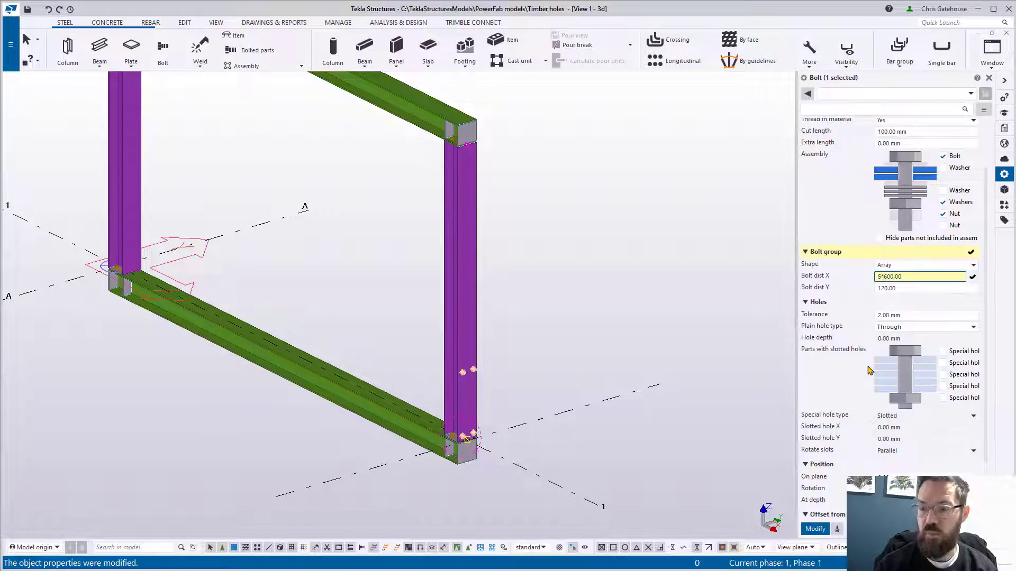
pyautogui.click(815, 529)
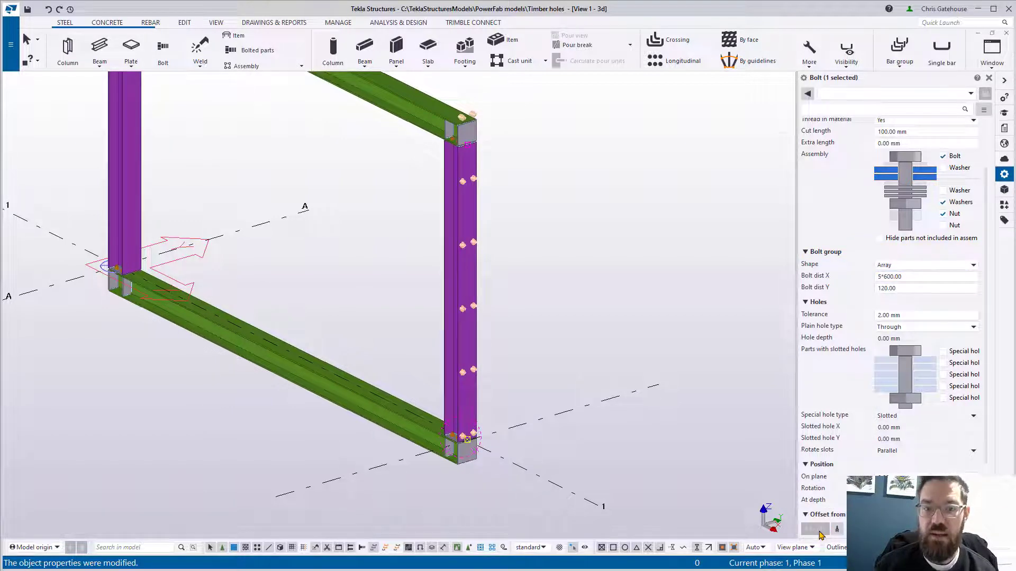
pyautogui.scroll(-3, 499, 235)
pyautogui.scroll(5, 475, 236)
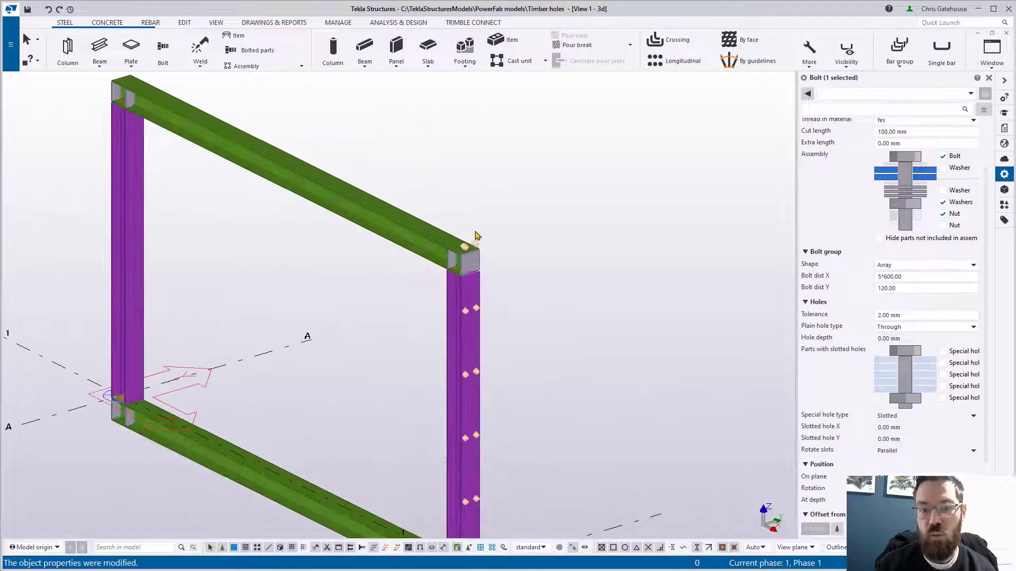
pyautogui.scroll(2, 475, 236)
pyautogui.click(880, 276)
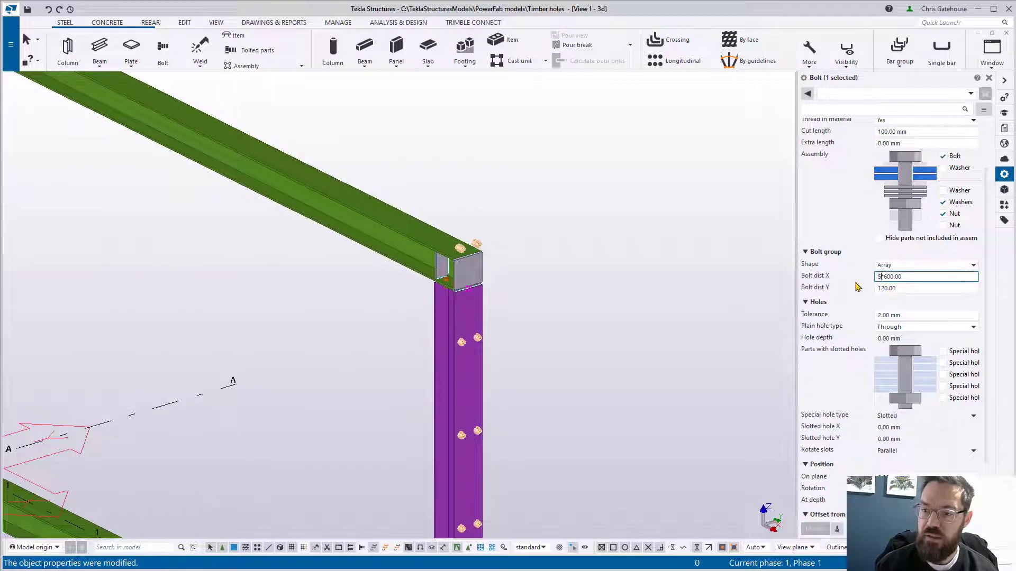
pyautogui.press('BackSpace')
pyautogui.write('4')
pyautogui.click(815, 529)
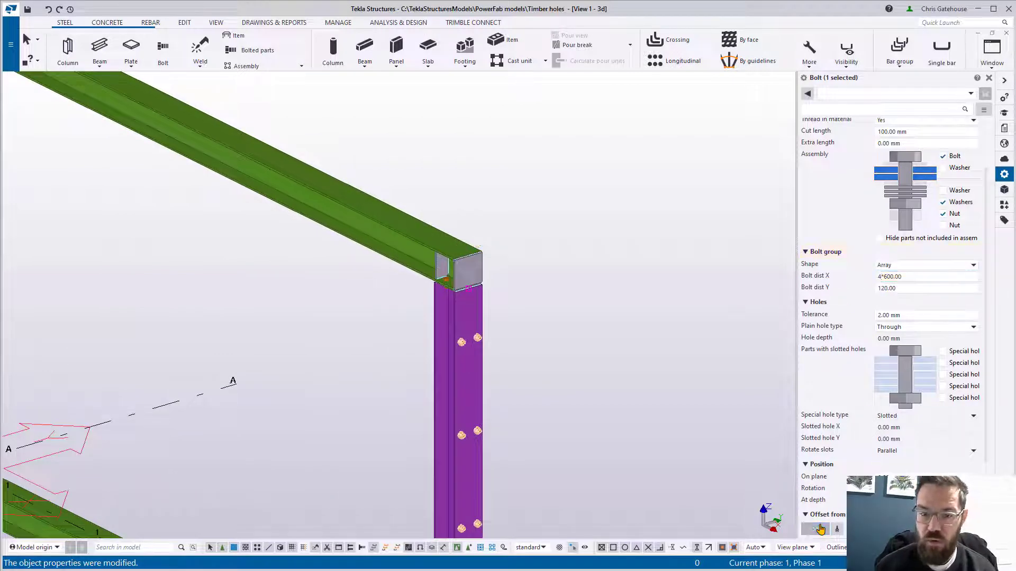
pyautogui.scroll(-3, 529, 401)
pyautogui.scroll(3, 435, 472)
pyautogui.scroll(2, 434, 473)
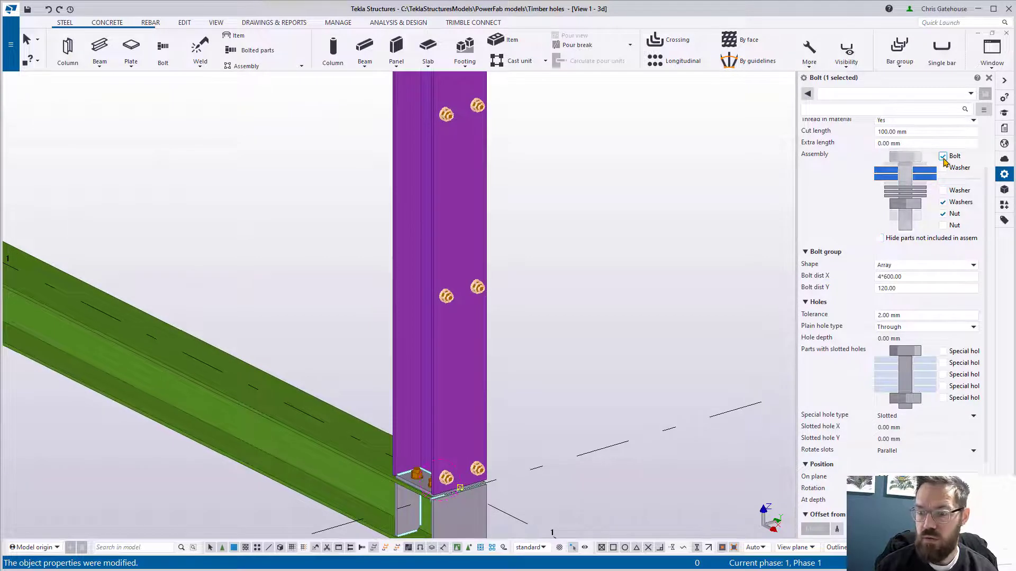
# Step: Exclude the bolt, washers and nut to leave holes only, redraw, and open view properties
pyautogui.click(943, 157)
pyautogui.click(834, 530)
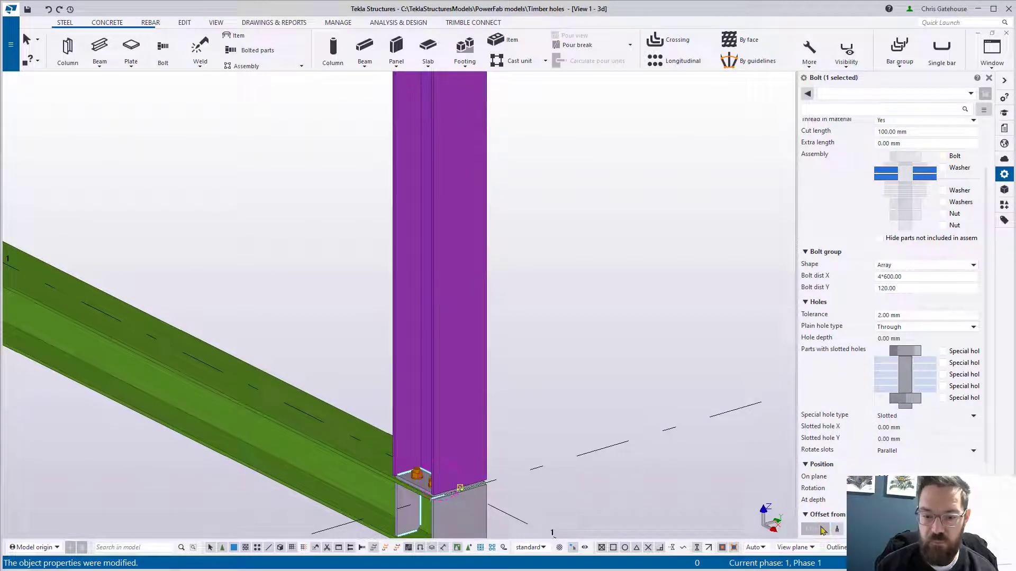
pyautogui.rightClick(653, 306)
pyautogui.click(679, 374)
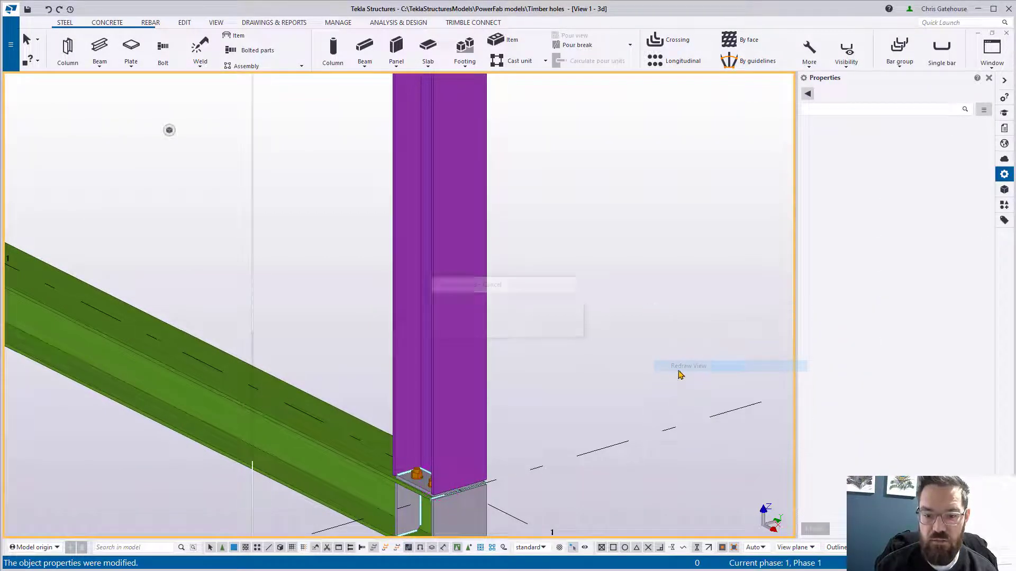
pyautogui.doubleClick(608, 399)
# Step: Show holes in the model as exact slotted holes and confirm the display settings
pyautogui.click(528, 294)
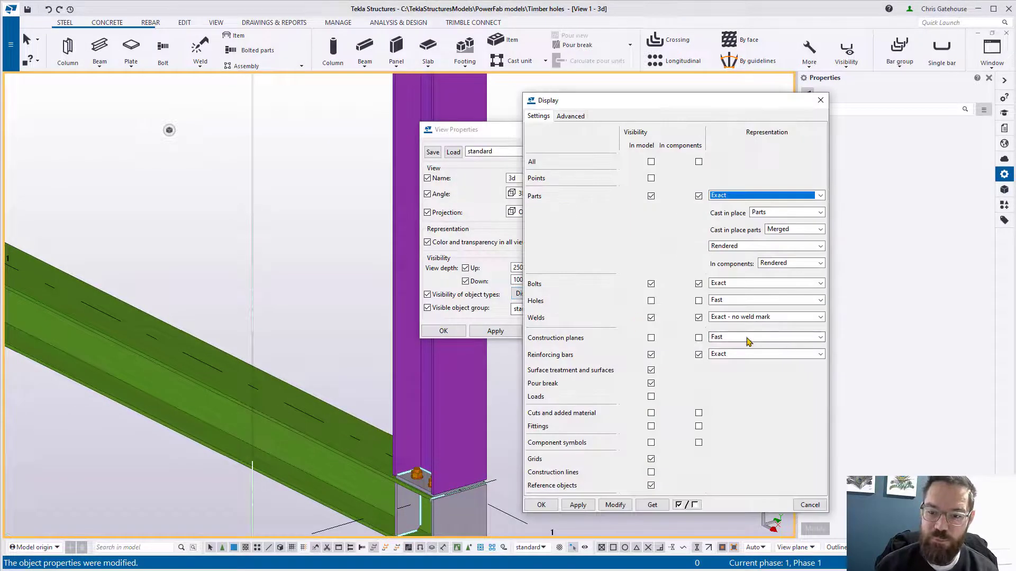
pyautogui.click(819, 299)
pyautogui.click(762, 332)
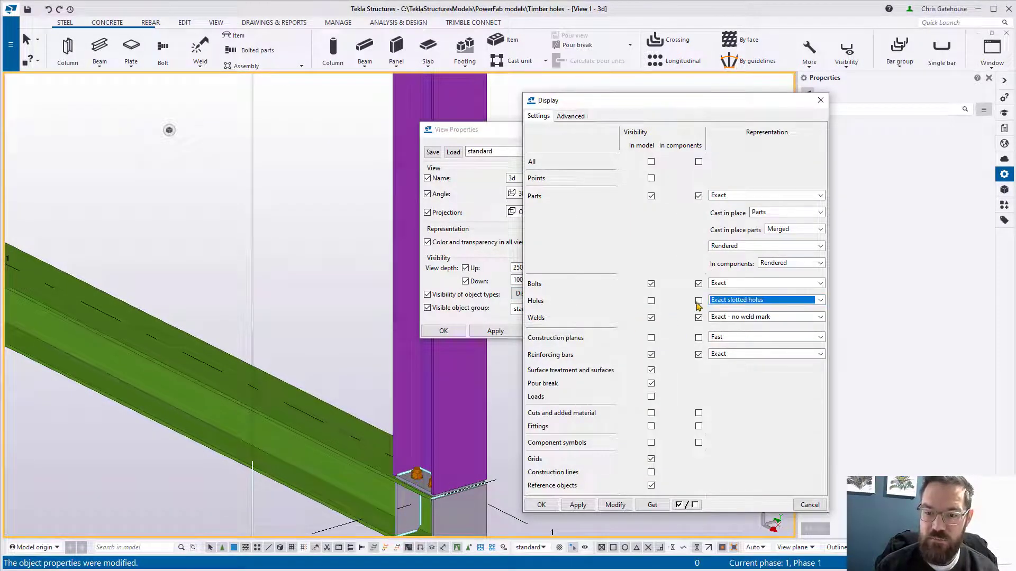
pyautogui.click(651, 301)
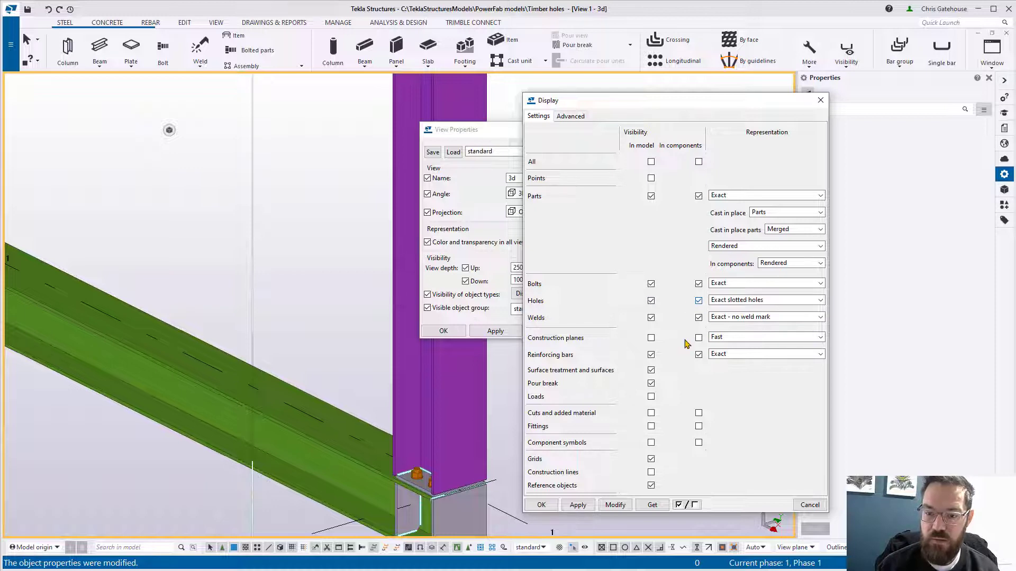
pyautogui.click(542, 505)
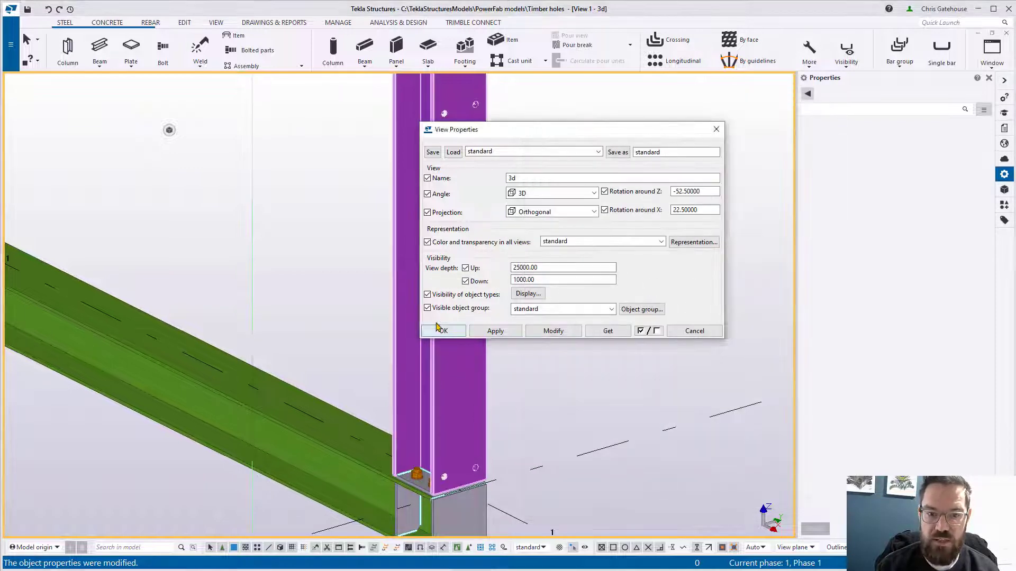
pyautogui.click(441, 330)
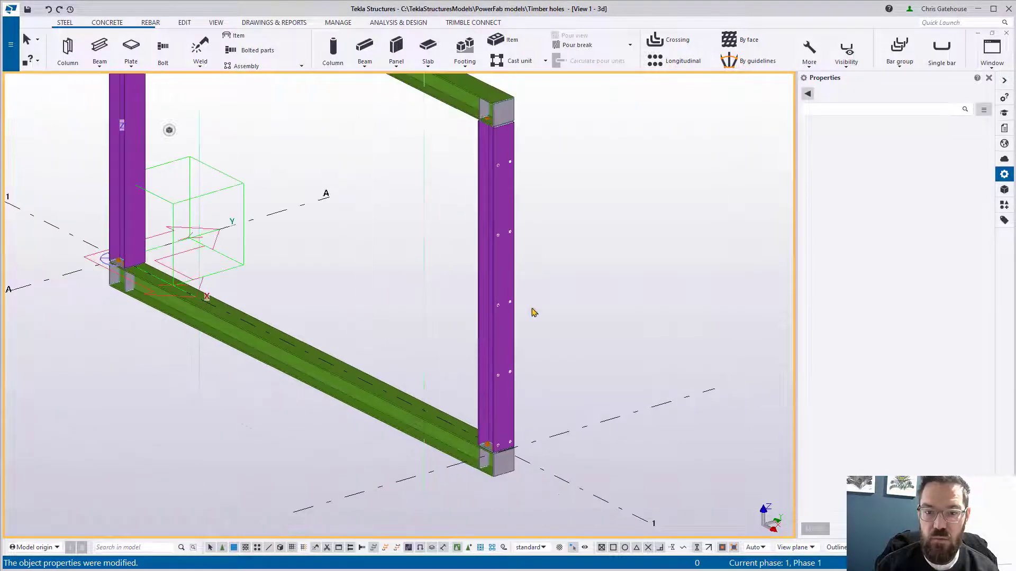
# Step: Shift the view down and hide the green work area box
pyautogui.scroll(2, 517, 422)
pyautogui.scroll(-1, 550, 290)
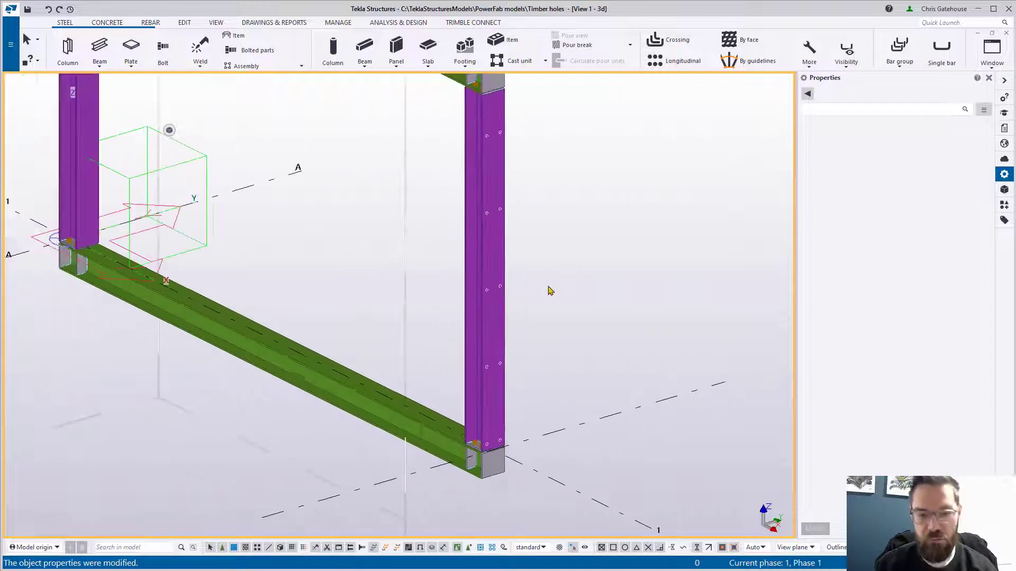
pyautogui.moveTo(550, 290); pyautogui.dragTo(549, 312, button='middle')
pyautogui.rightClick(548, 312)
pyautogui.click(587, 370)
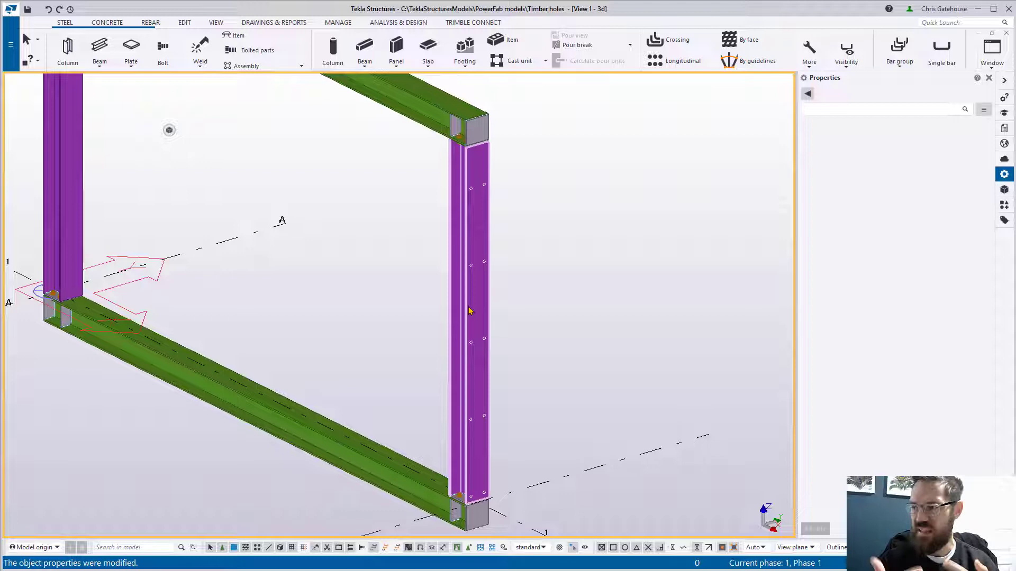
# Step: Orbit around the frame to review the holes and select the right purple column
pyautogui.scroll(-5, 624, 314)
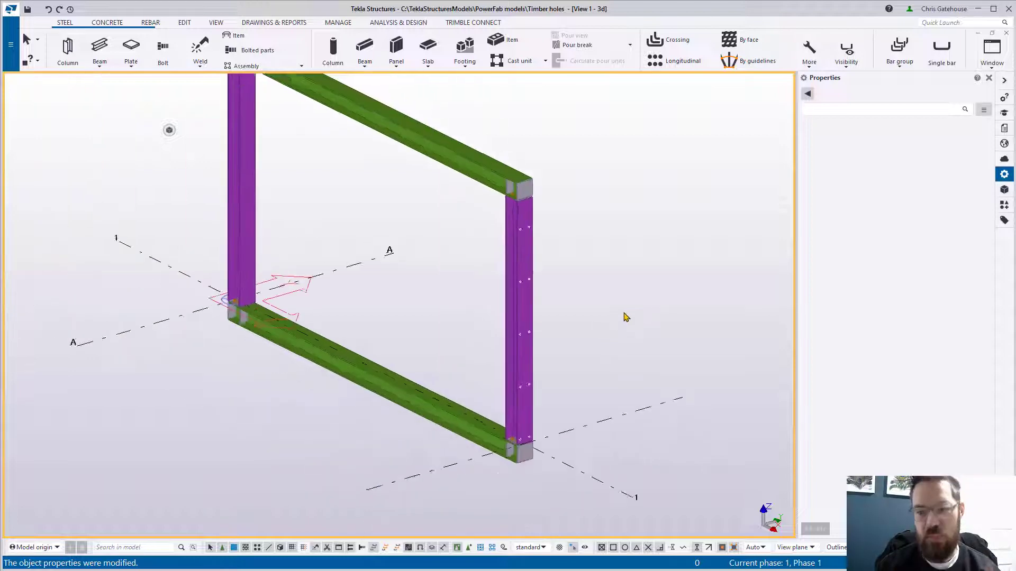
pyautogui.scroll(-2, 556, 313)
pyautogui.keyDown('ctrl'); pyautogui.moveTo(556, 312); pyautogui.dragTo(761, 293, button='middle'); pyautogui.keyUp('ctrl')
pyautogui.scroll(4, 598, 362)
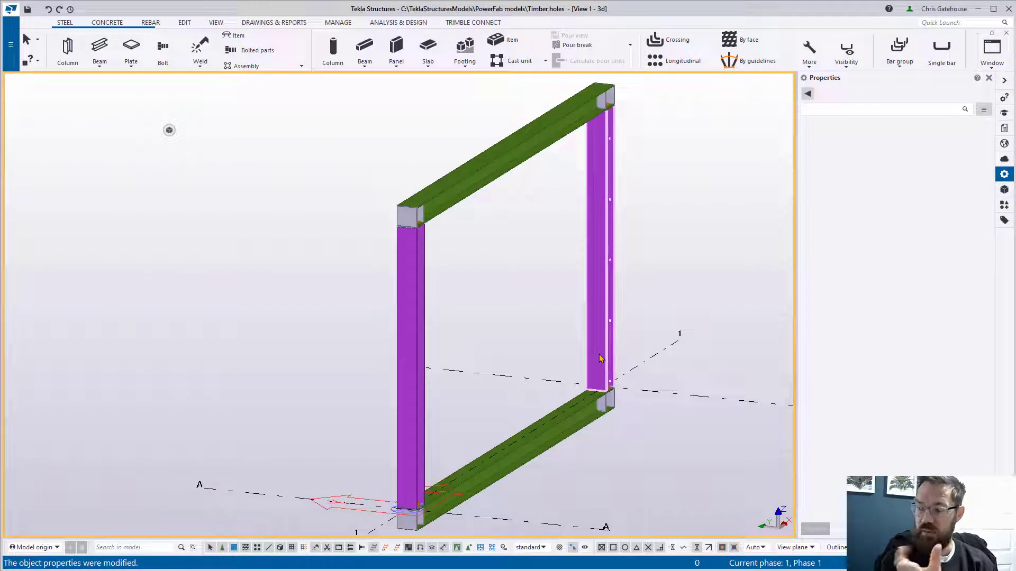
pyautogui.keyDown('ctrl'); pyautogui.moveTo(600, 359); pyautogui.dragTo(486, 302, button='middle'); pyautogui.keyUp('ctrl')
pyautogui.scroll(3, 553, 332)
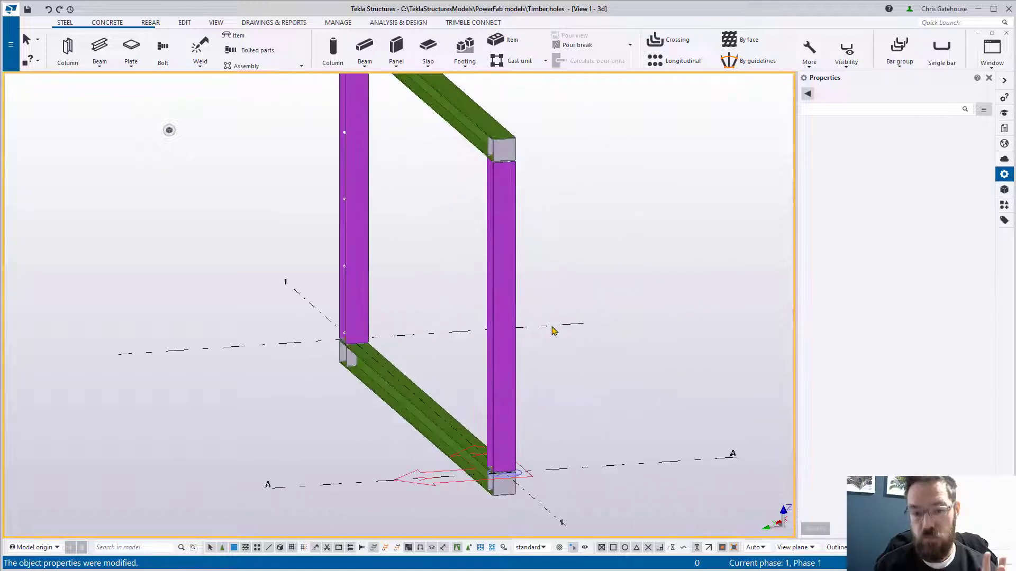
pyautogui.moveTo(554, 331); pyautogui.dragTo(512, 294, button='middle')
pyautogui.click(503, 318)
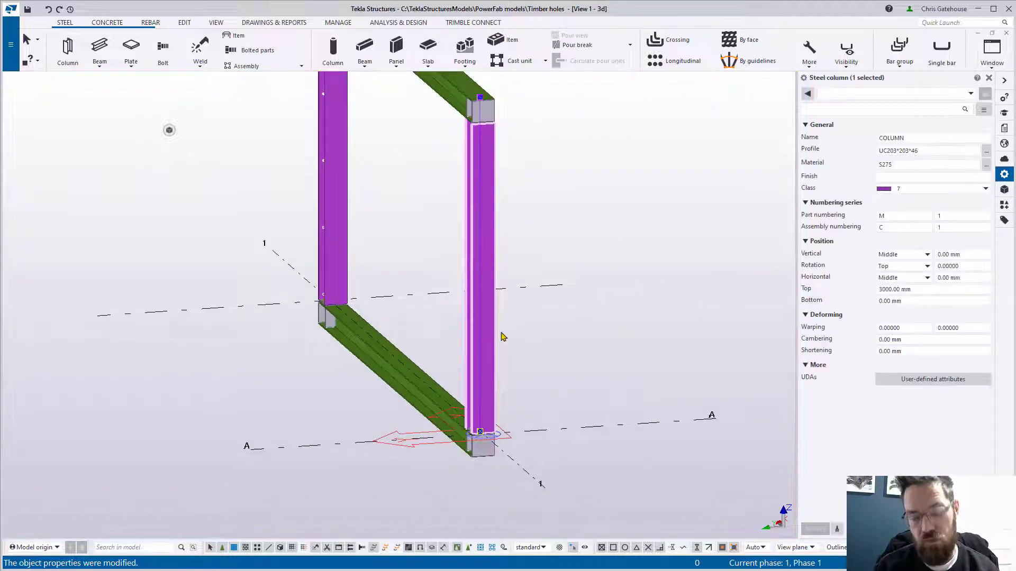
pyautogui.scroll(2, 502, 333)
pyautogui.scroll(3, 525, 339)
pyautogui.keyDown('ctrl'); pyautogui.moveTo(525, 340); pyautogui.dragTo(519, 352, button='middle'); pyautogui.keyUp('ctrl')
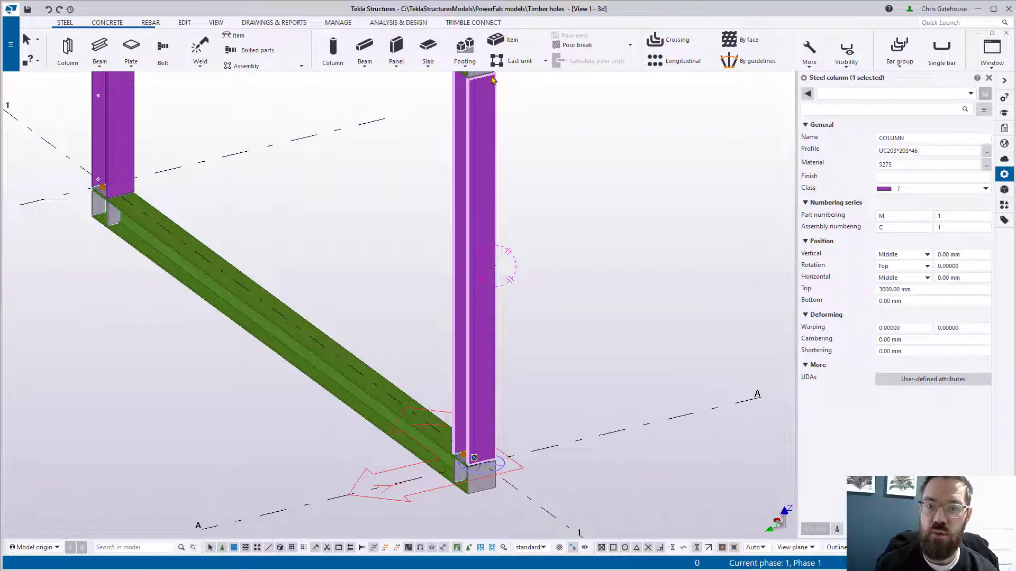
# Step: Divide the line from the column end to its top mid point with one point
pyautogui.click(184, 23)
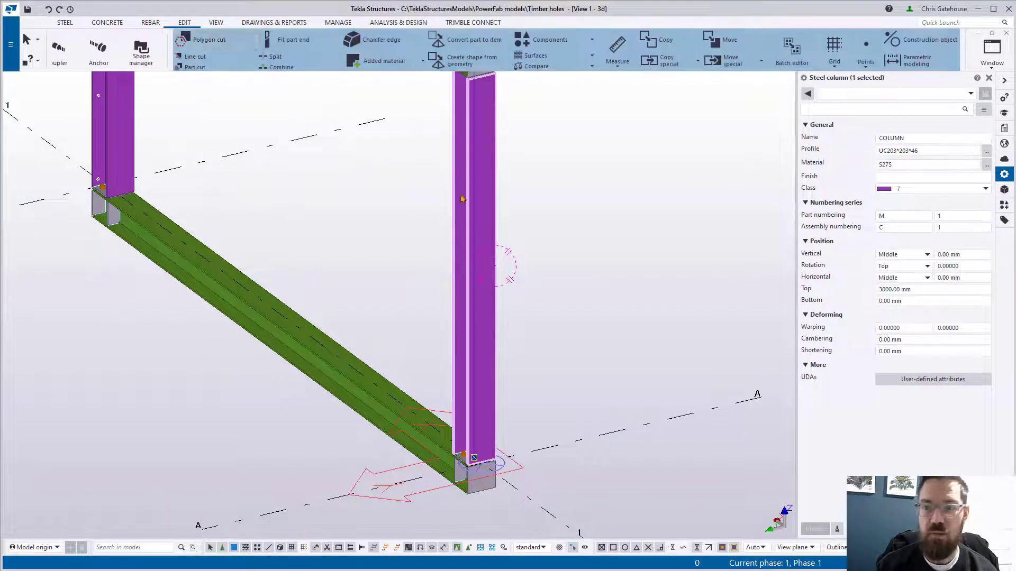
pyautogui.click(868, 64)
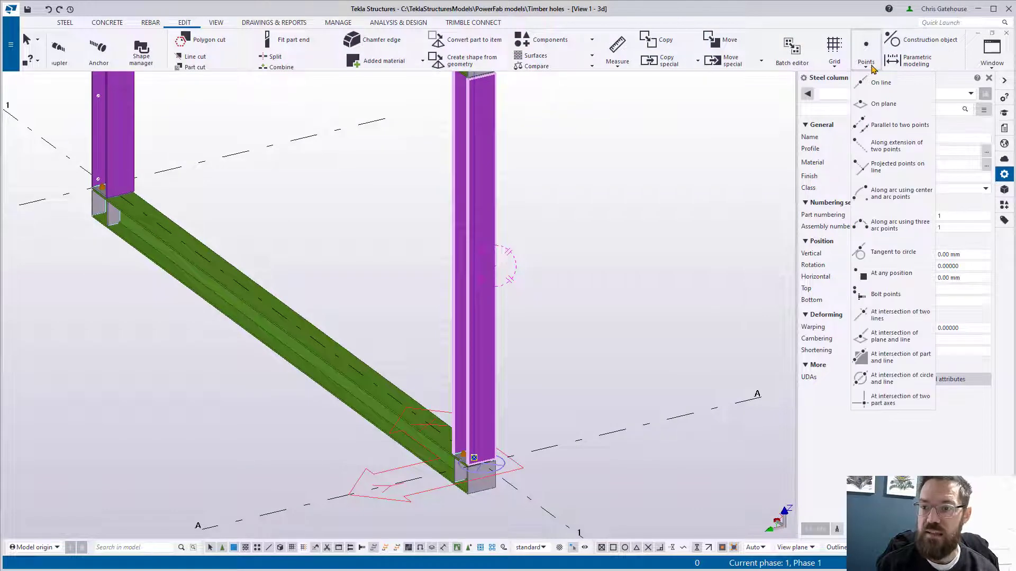
pyautogui.click(876, 84)
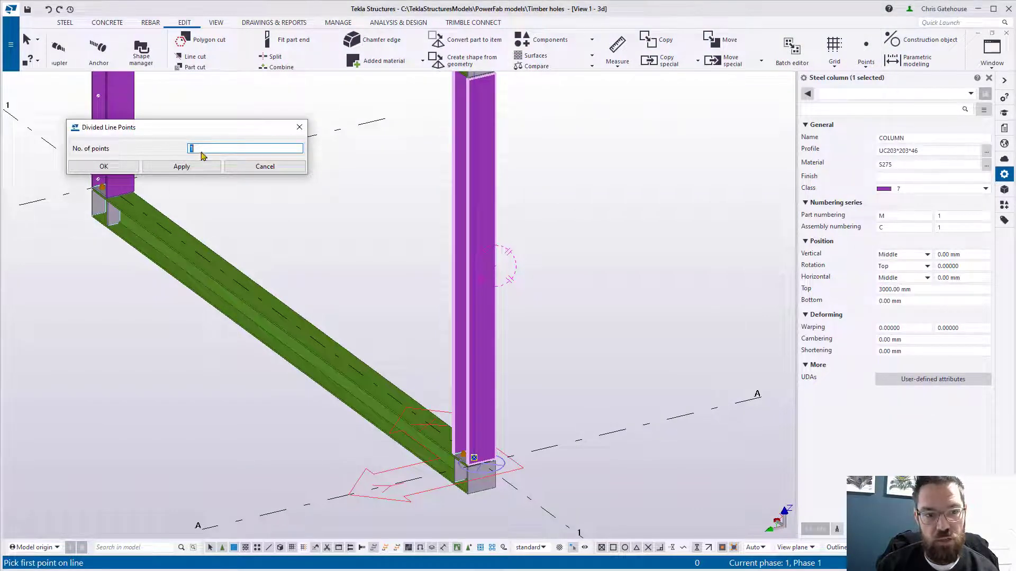
pyautogui.scroll(6, 497, 494)
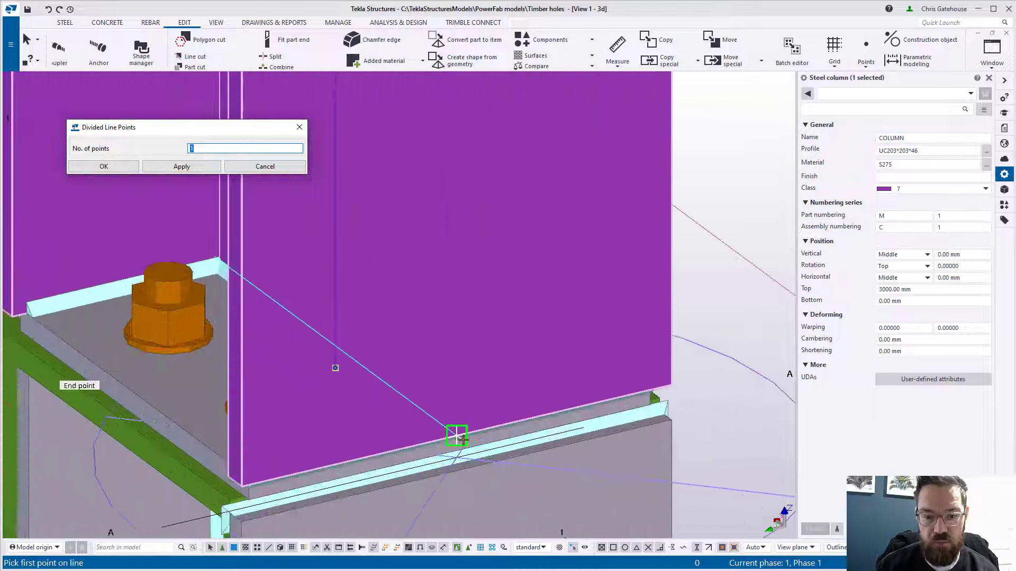
pyautogui.click(457, 437)
pyautogui.scroll(-8, 457, 436)
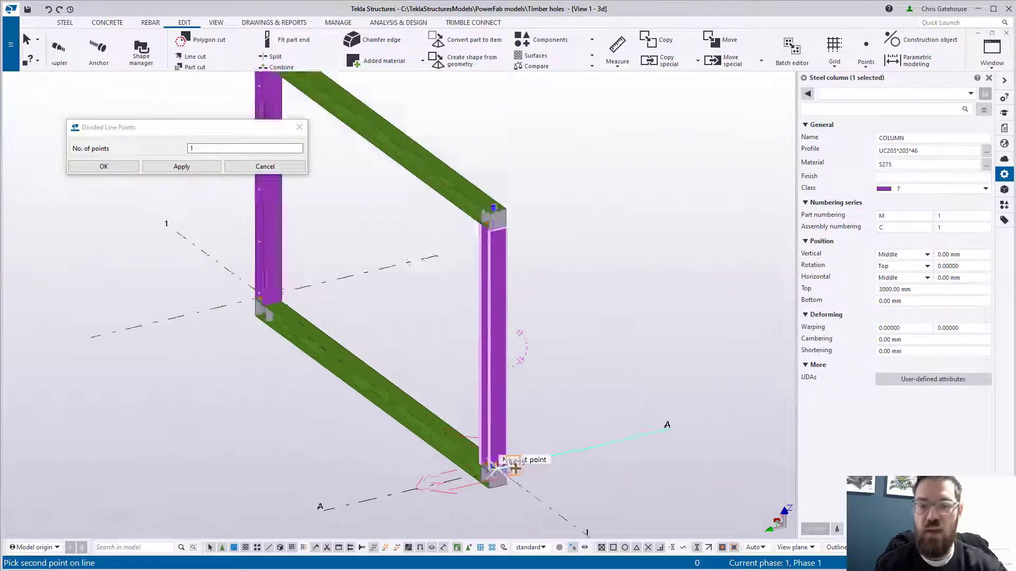
pyautogui.scroll(-2, 495, 467)
pyautogui.scroll(8, 521, 335)
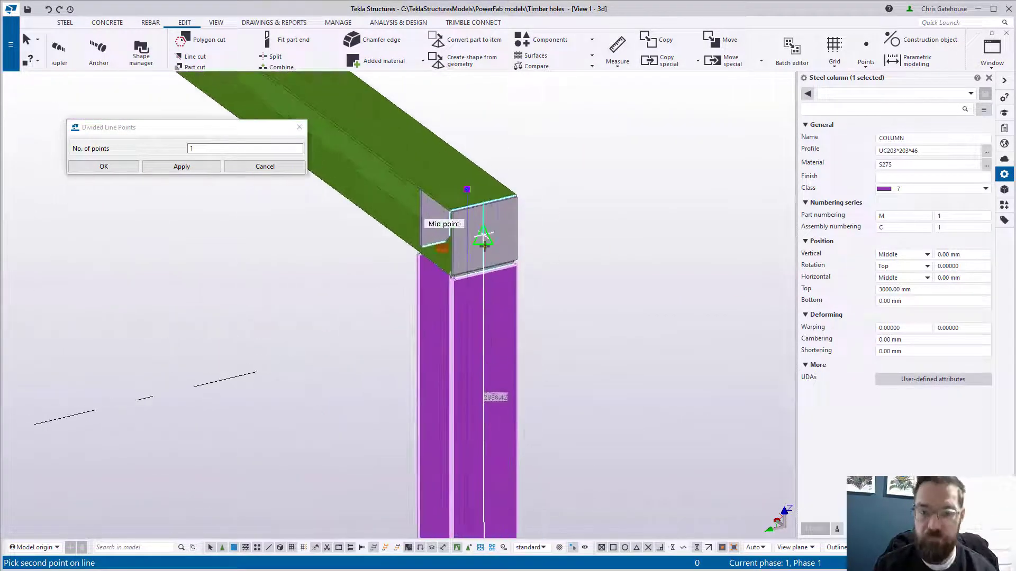
pyautogui.scroll(4, 484, 245)
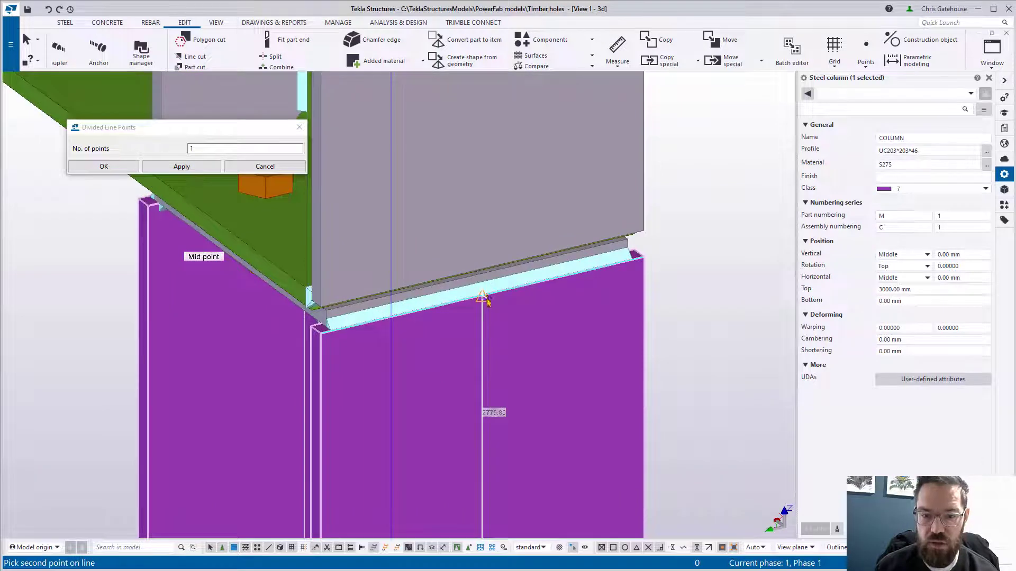
pyautogui.click(483, 297)
# Step: Close the Divided Line Points dialog and the column properties panel
pyautogui.scroll(-10, 483, 298)
pyautogui.scroll(3, 511, 466)
pyautogui.rightClick(549, 289)
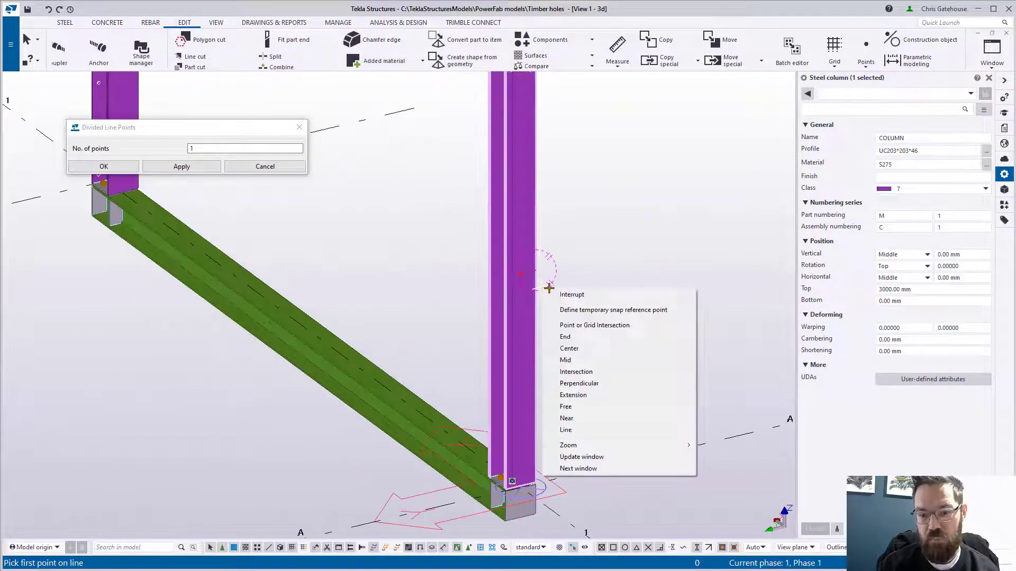
pyautogui.press('Escape')
pyautogui.click(300, 127)
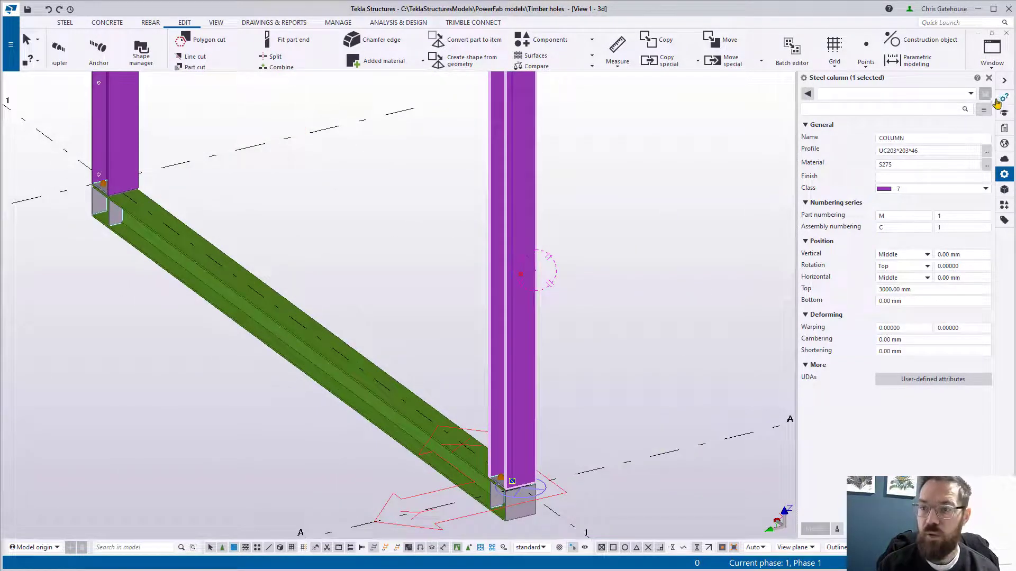
pyautogui.click(988, 78)
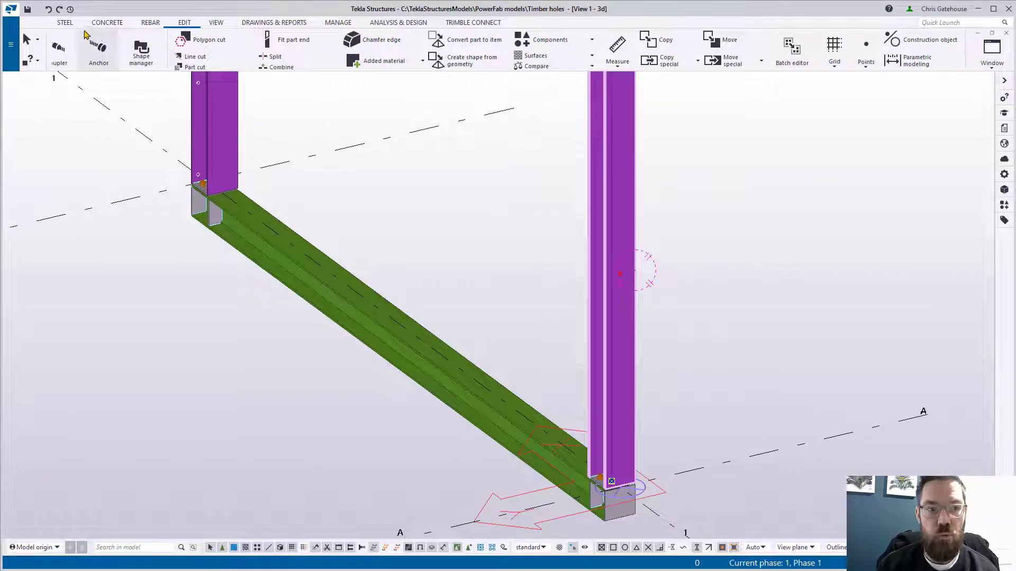
# Step: Start a new bolt group with the right column as the main part
pyautogui.click(65, 22)
pyautogui.click(163, 50)
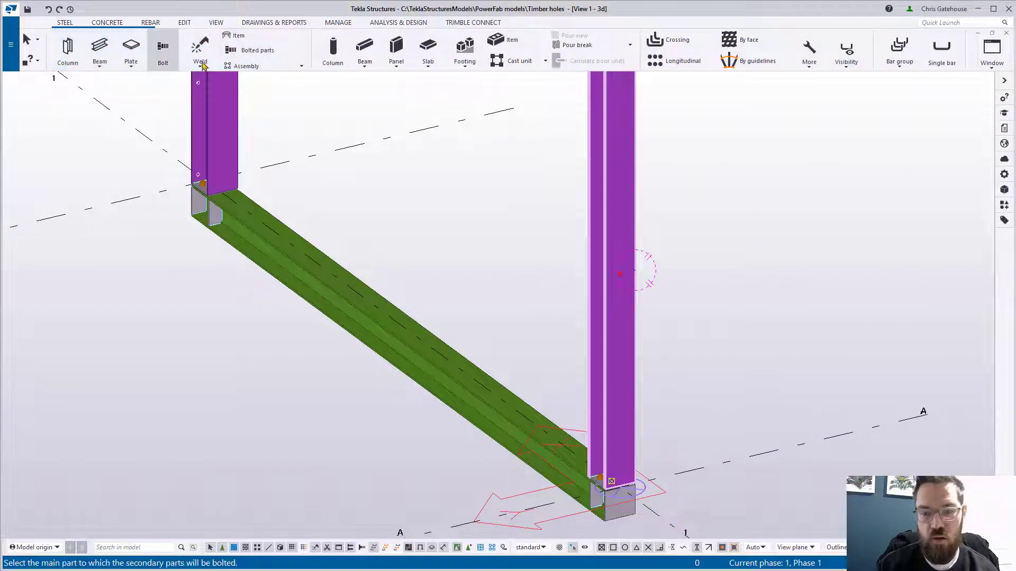
pyautogui.scroll(7, 645, 309)
pyautogui.click(636, 287)
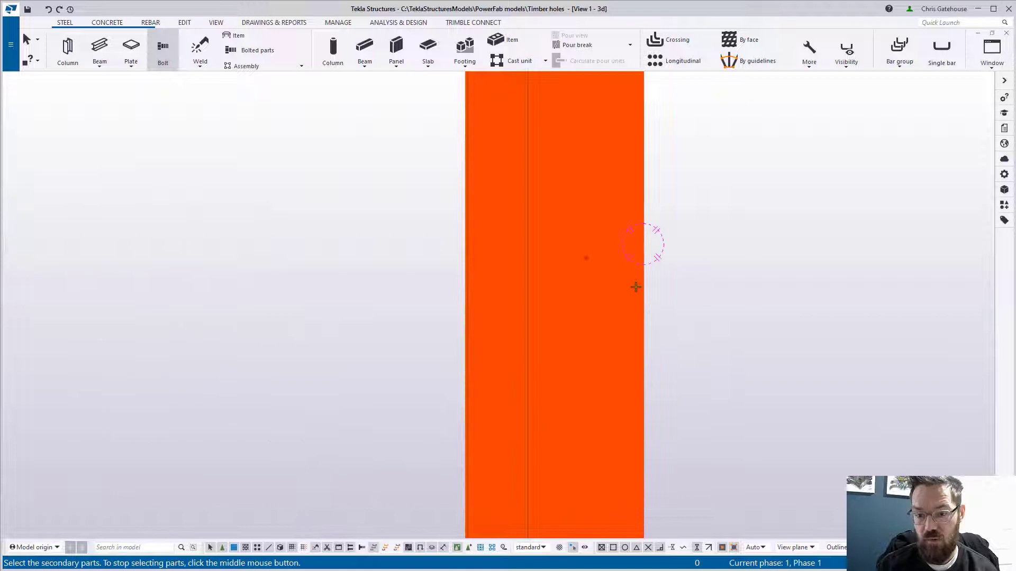
pyautogui.middleClick(587, 258)
# Step: Set the bolt origin at mid-height, direction toward the column edge, then end the command
pyautogui.click(585, 258)
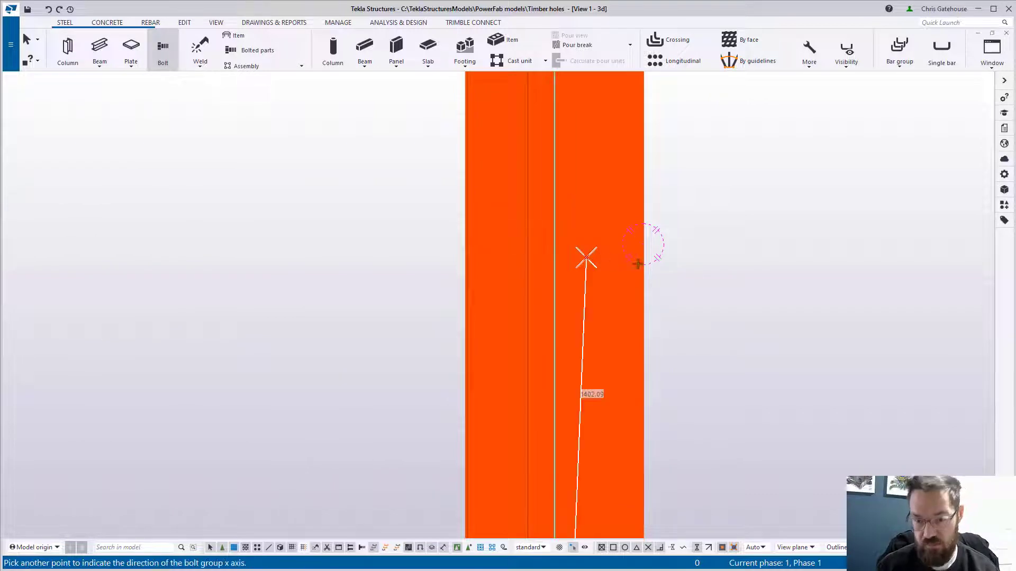
pyautogui.scroll(4, 642, 249)
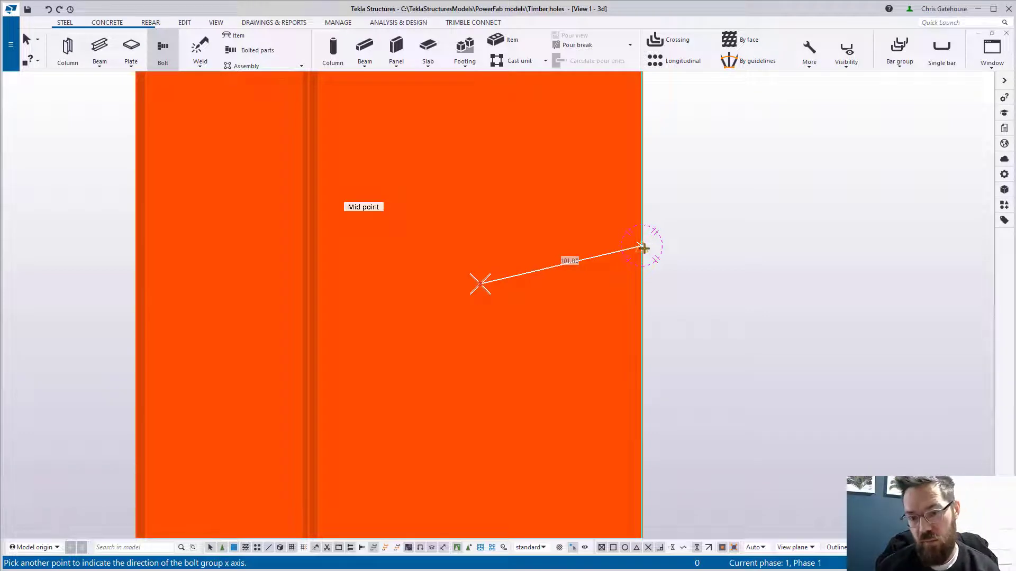
pyautogui.click(642, 247)
pyautogui.scroll(-5, 644, 249)
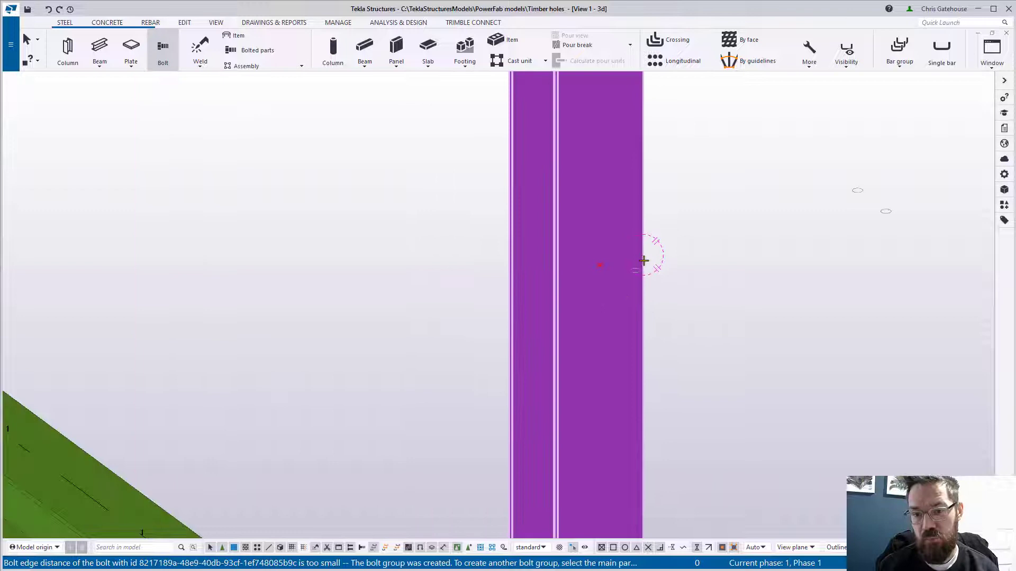
pyautogui.rightClick(645, 263)
pyautogui.click(656, 267)
pyautogui.scroll(-5, 649, 294)
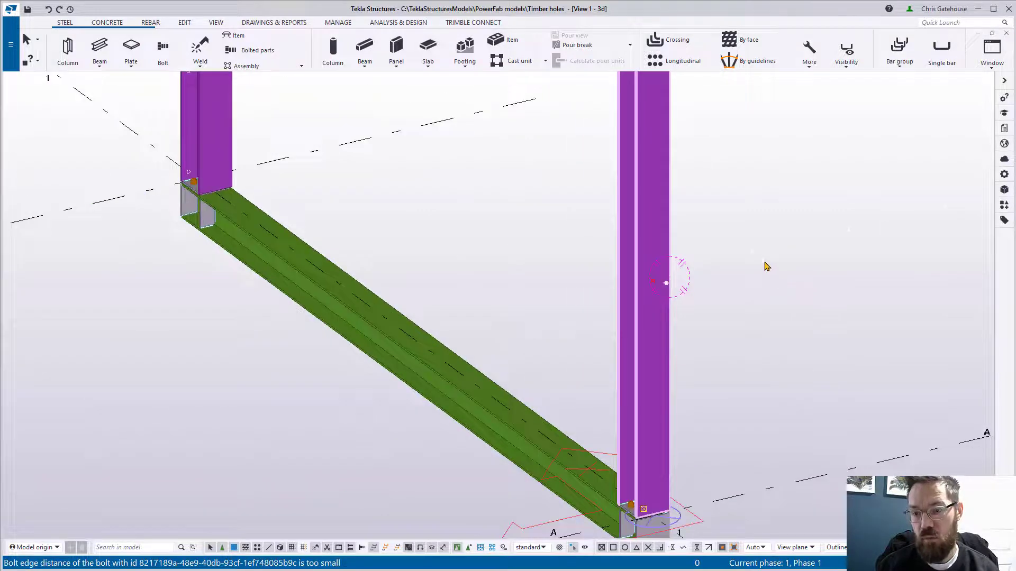
pyautogui.moveTo(764, 265); pyautogui.dragTo(494, 313, button='middle')
pyautogui.scroll(-3, 494, 313)
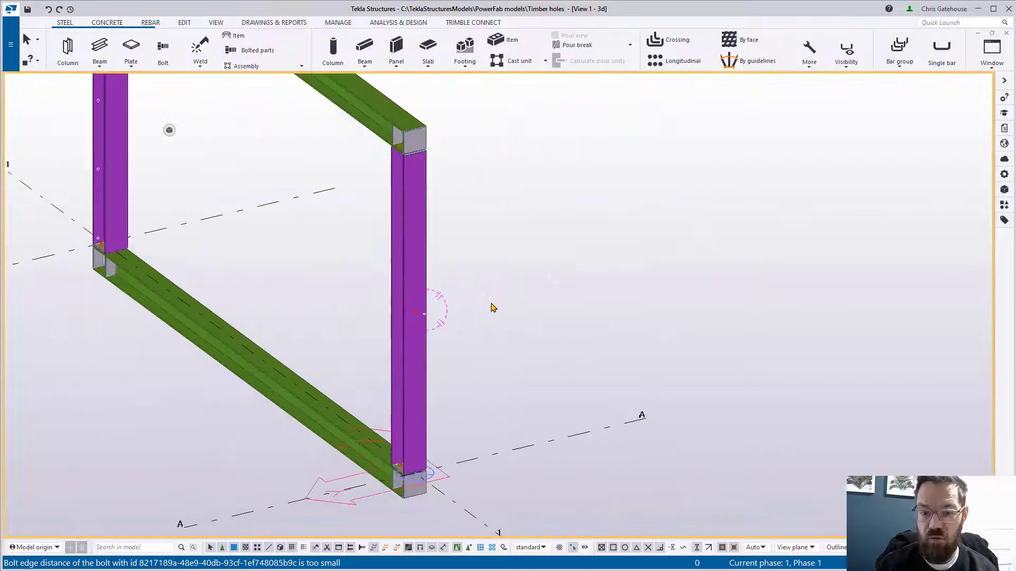
pyautogui.scroll(4, 531, 297)
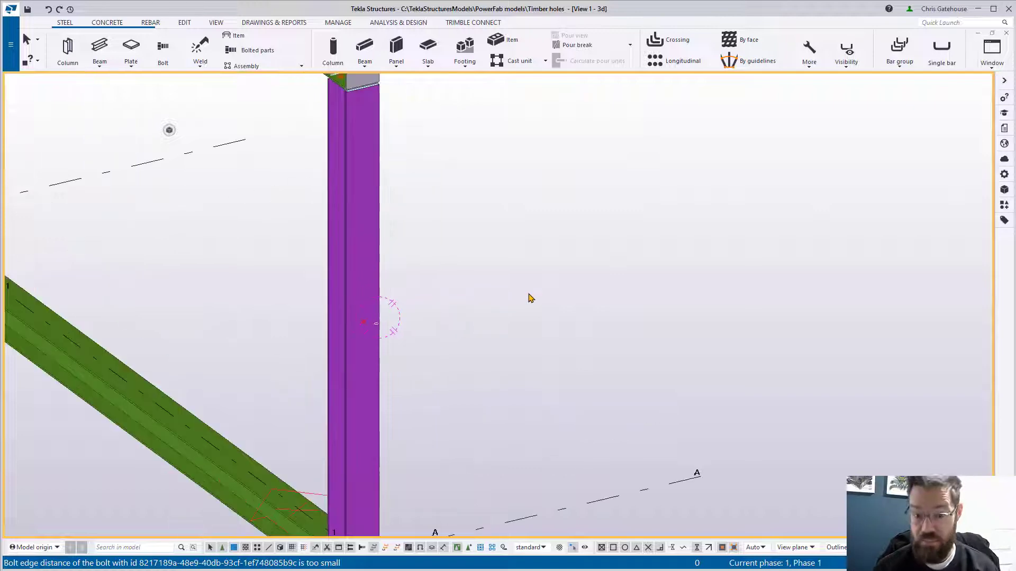
# Step: Set the new bolt group's Bolt dist X to 120 and Bolt dist Y to 4*600
pyautogui.hotkey('alt', 'Return')
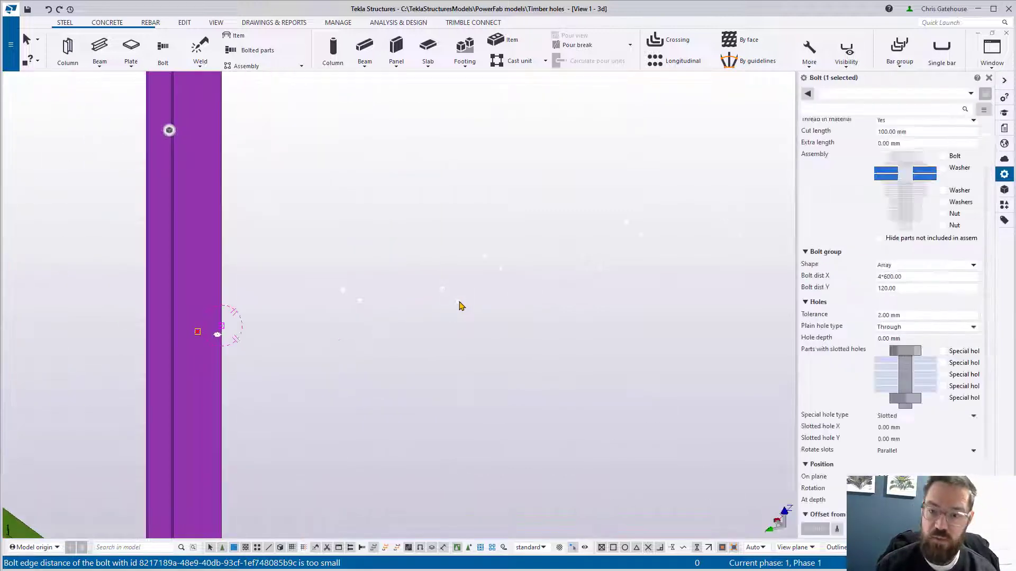
pyautogui.click(915, 277)
pyautogui.hotkey('ctrl', 'a')
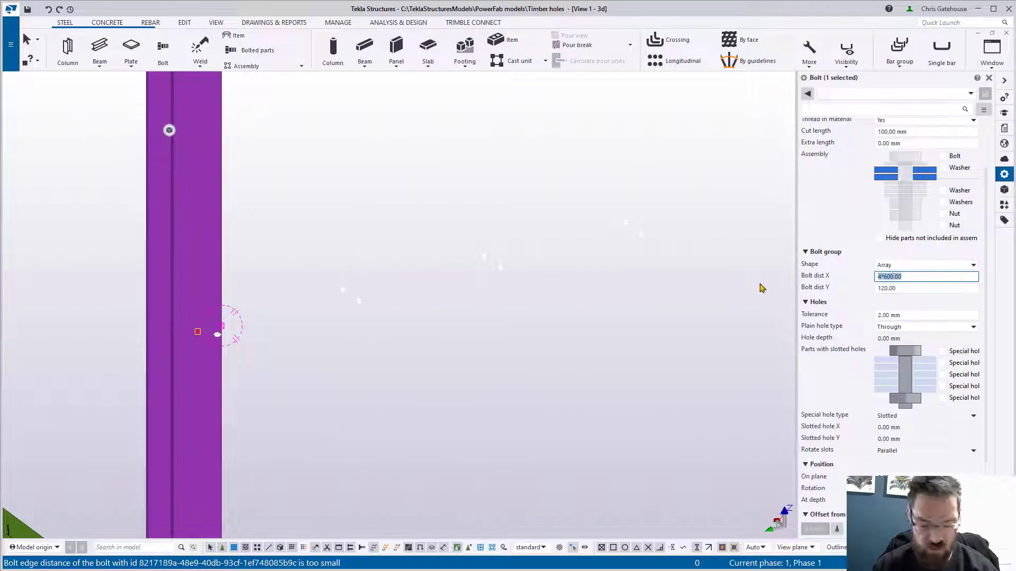
pyautogui.write('120')
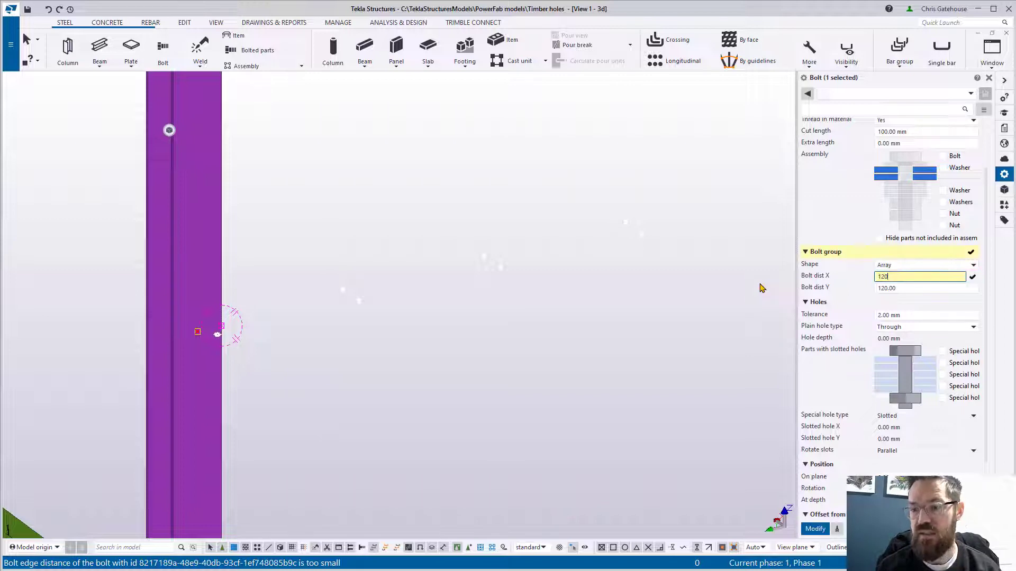
pyautogui.click(915, 288)
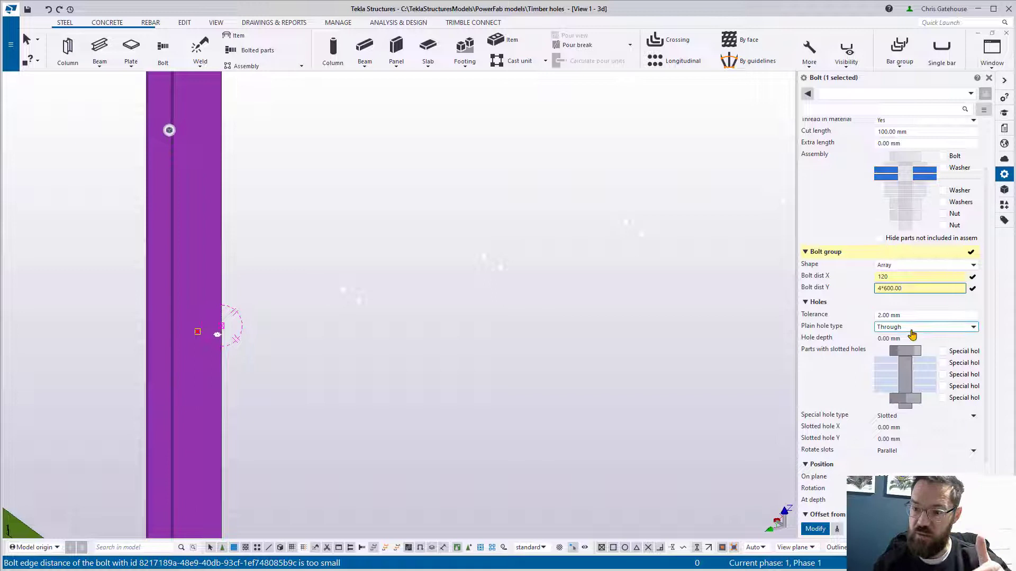
pyautogui.press('Return')
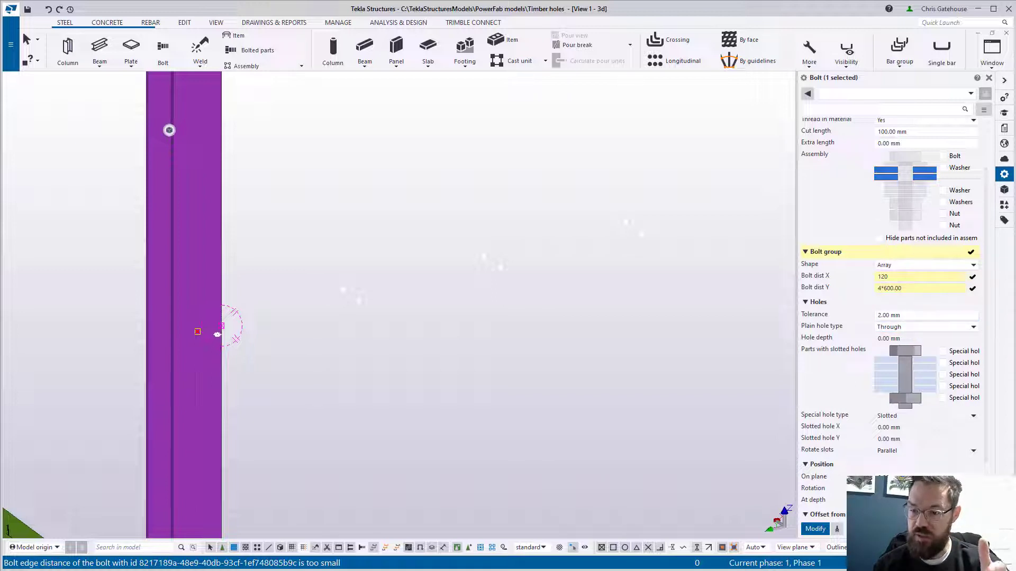
pyautogui.click(815, 528)
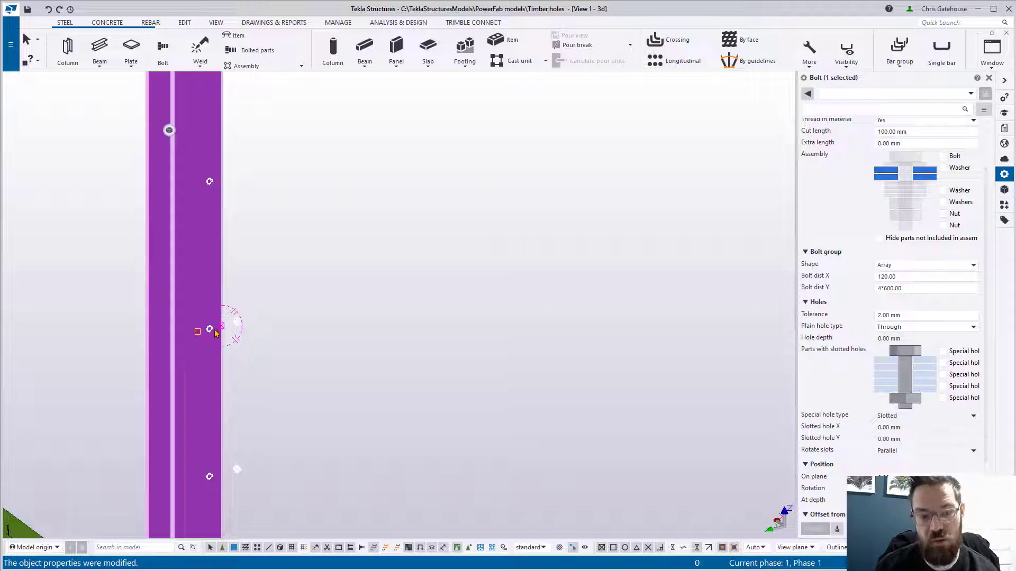
# Step: Set the bolt group's Dx start offset to -60 mm
pyautogui.scroll(-3, 931, 466)
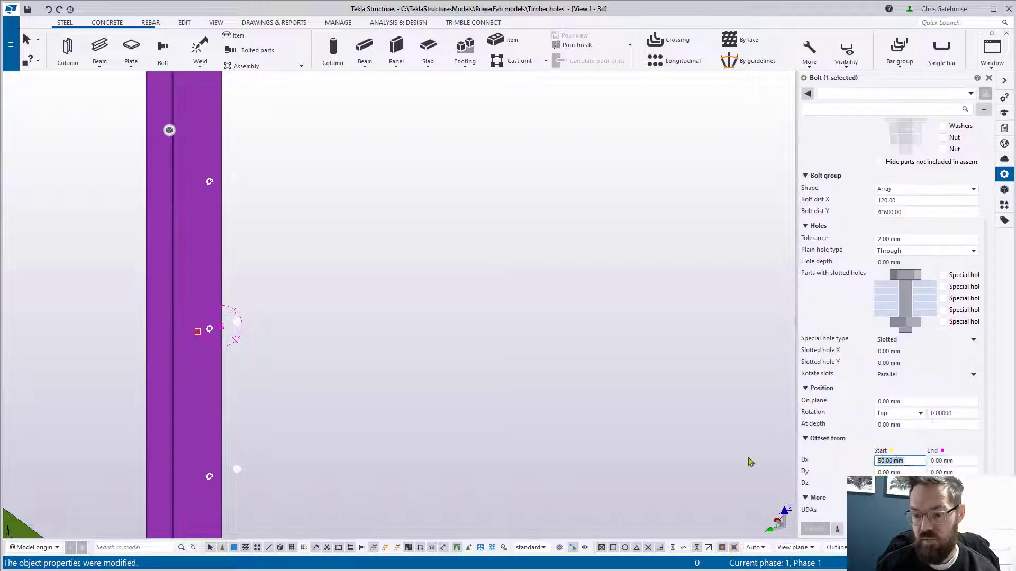
pyautogui.write('0')
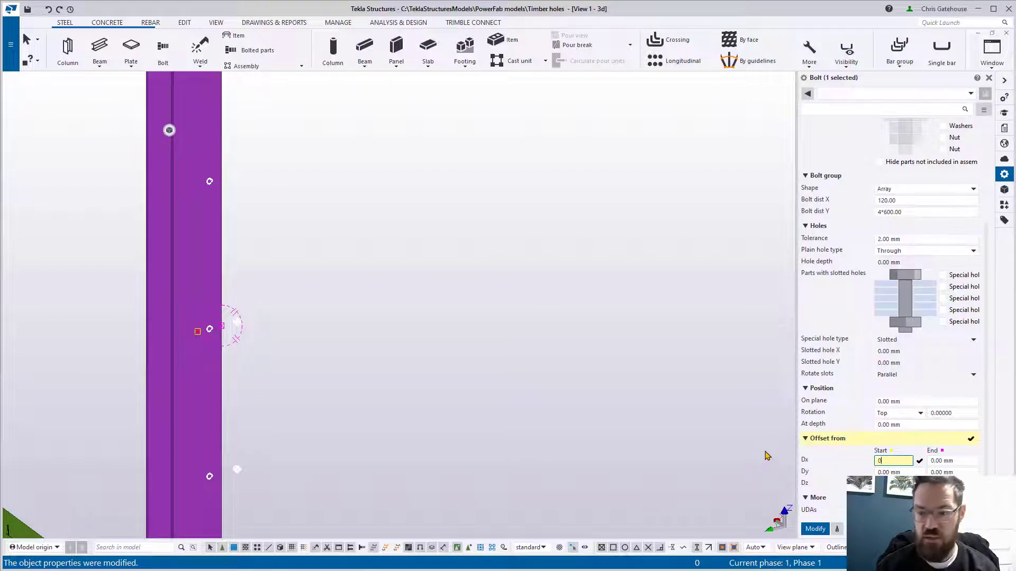
pyautogui.click(818, 529)
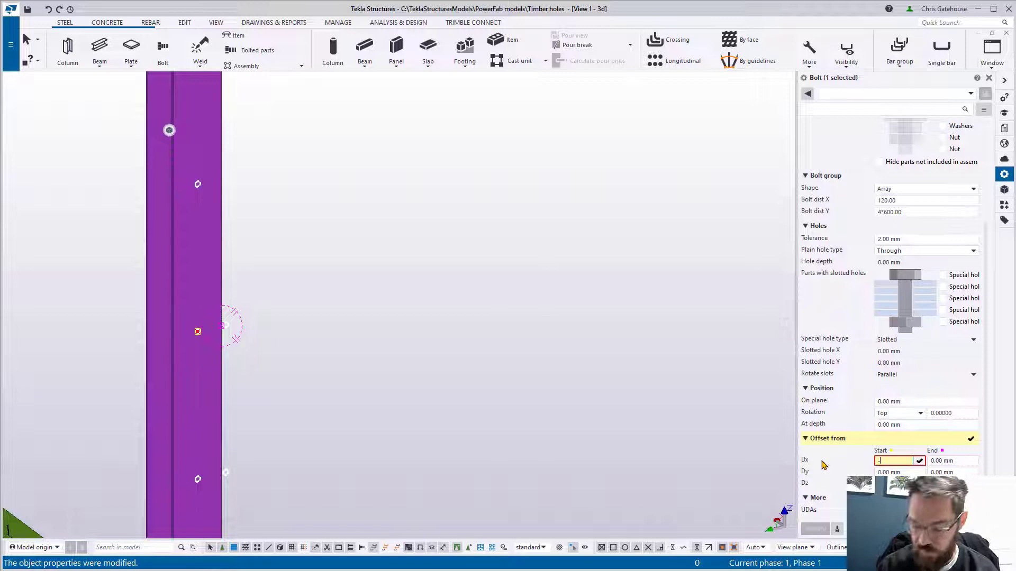
pyautogui.write('60')
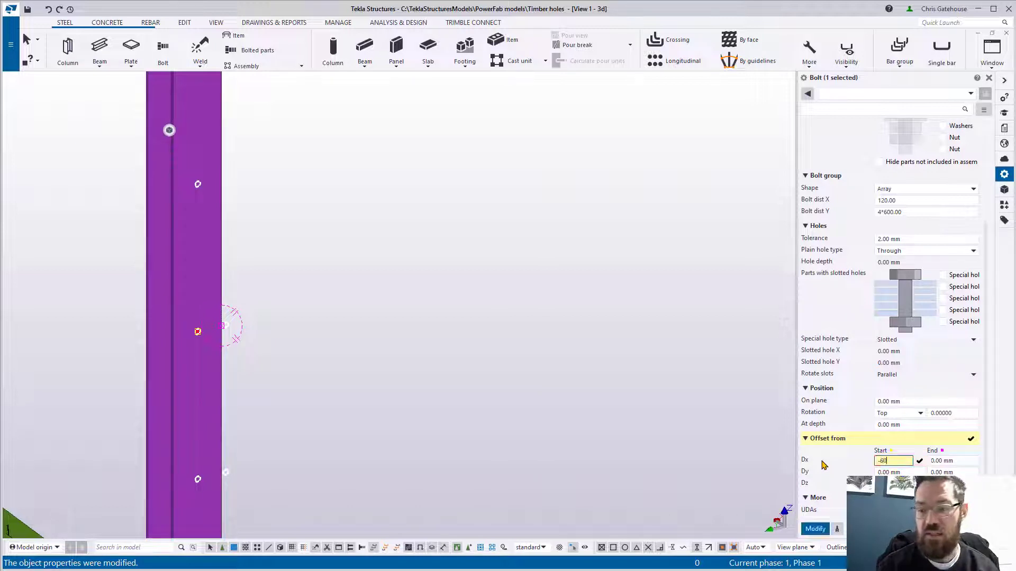
pyautogui.click(816, 529)
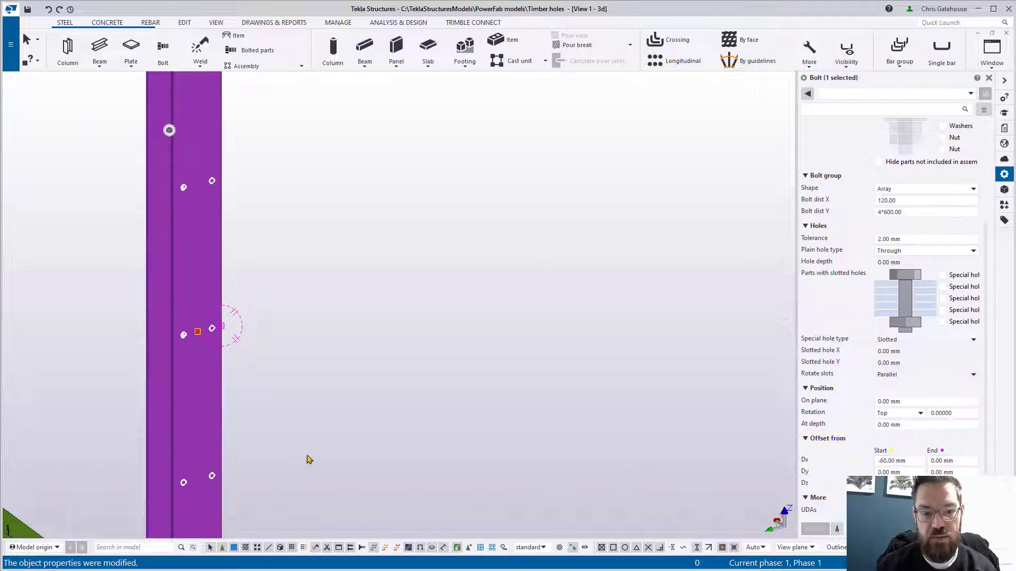
pyautogui.scroll(-2, 361, 417)
pyautogui.scroll(-1, 369, 378)
# Step: Deselect the bolt group and zoom the view onto the purple right column
pyautogui.click(384, 381)
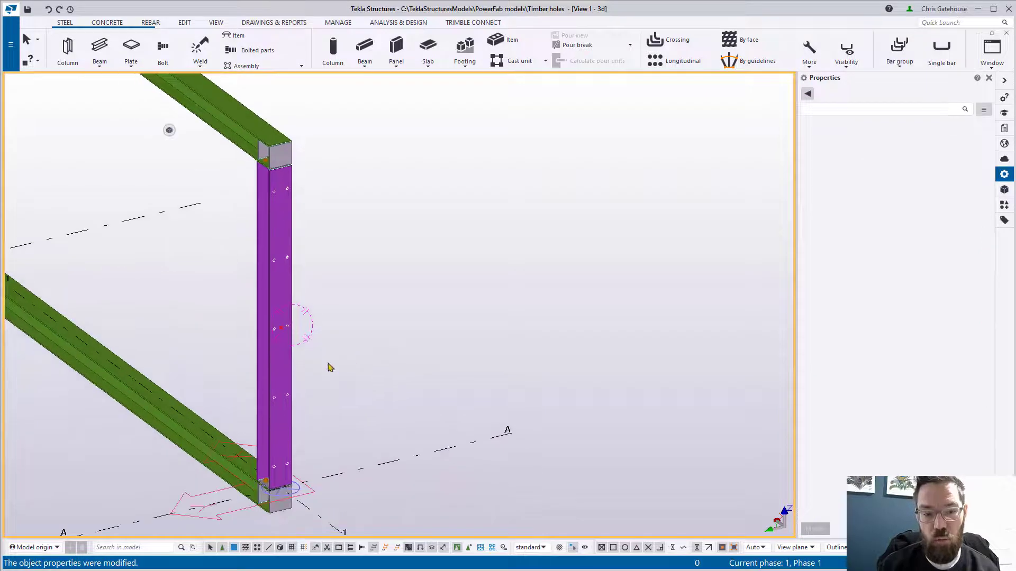
pyautogui.rightClick(341, 319)
pyautogui.click(363, 376)
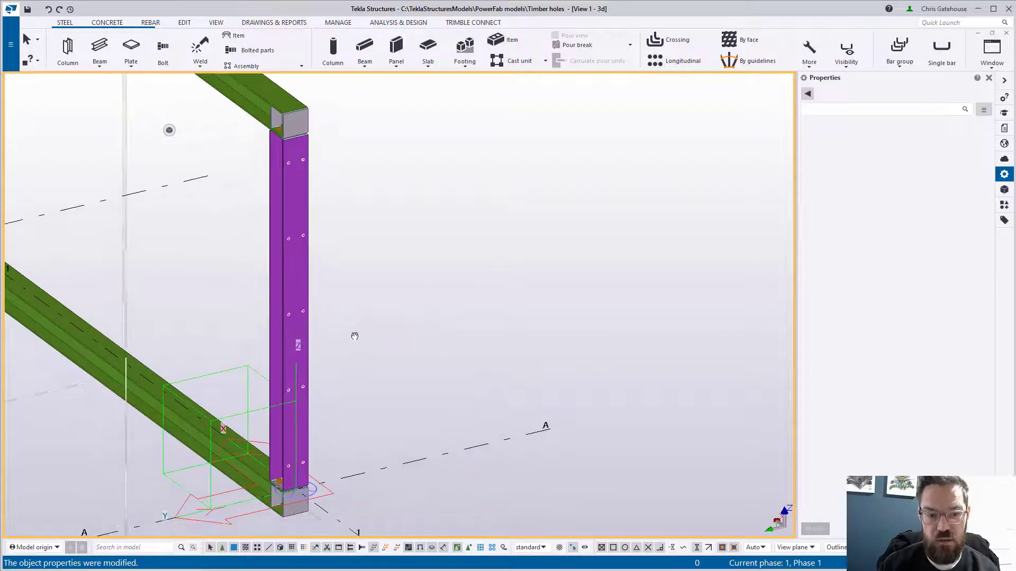
pyautogui.scroll(3, 297, 317)
pyautogui.scroll(-4, 451, 295)
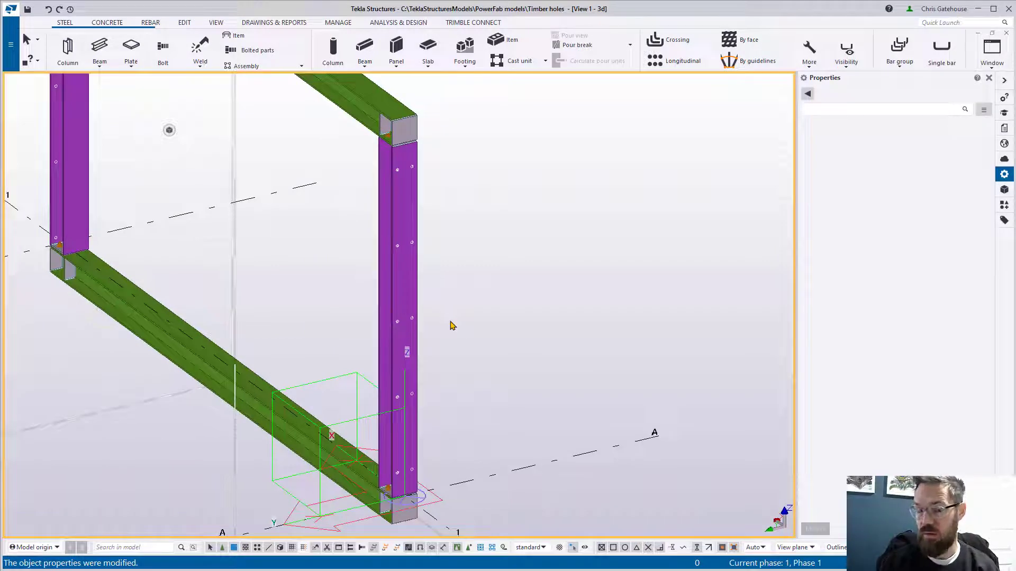
# Step: Select the column bolt group and confirm Bolt dist X 120 and Bolt dist Y 4*600
pyautogui.click(406, 320)
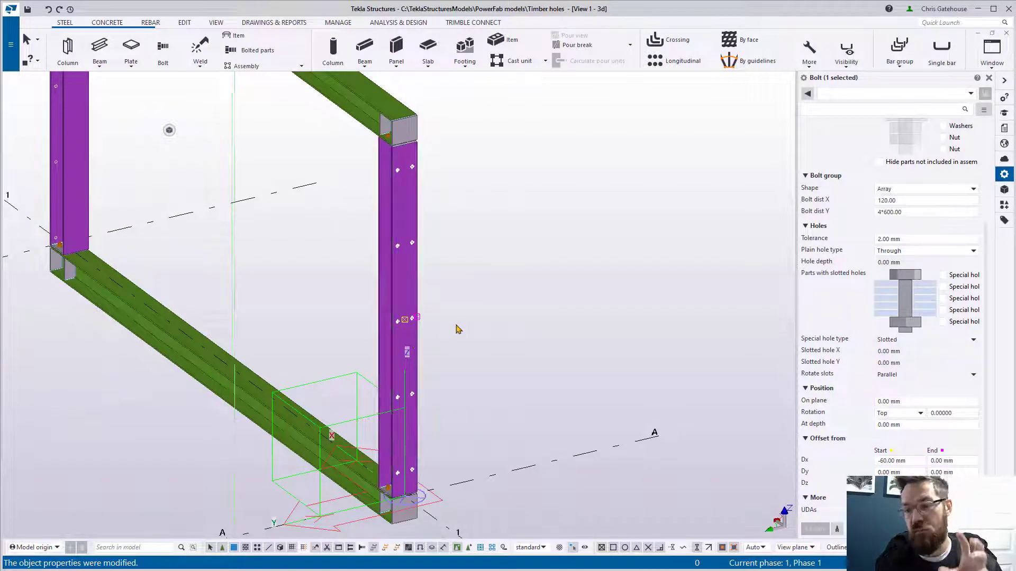
pyautogui.click(905, 211)
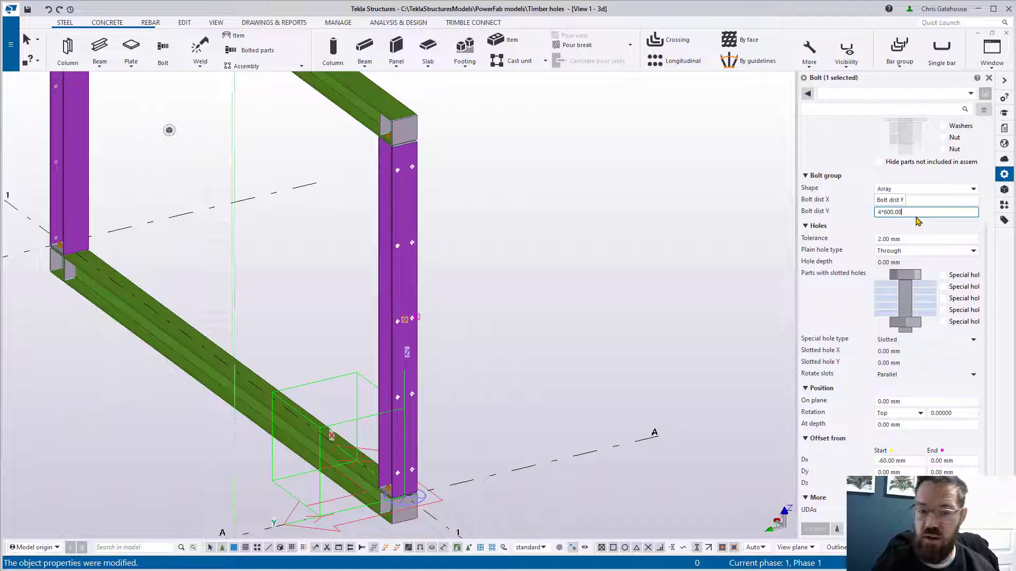
pyautogui.scroll(-1, 496, 365)
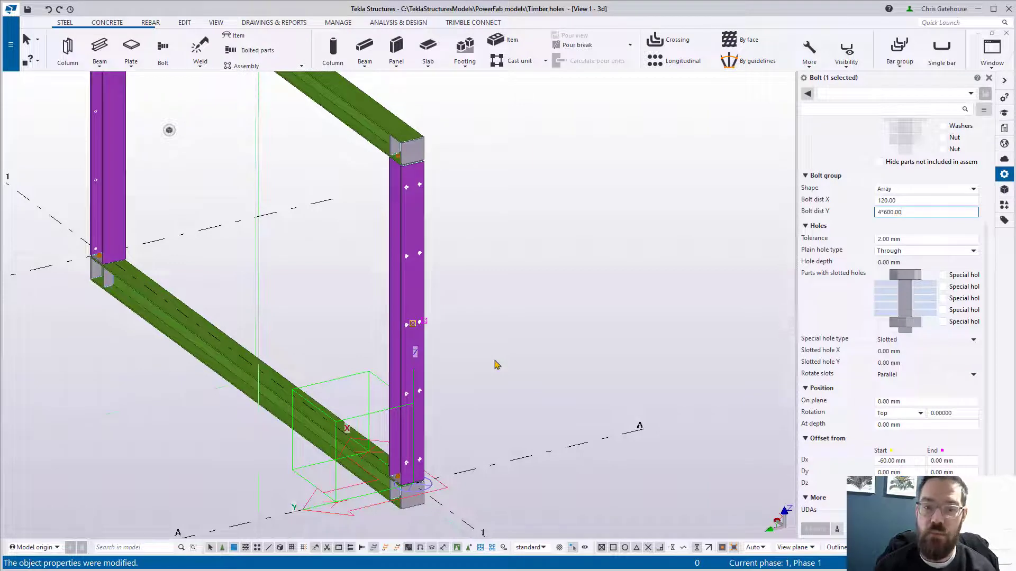
pyautogui.click(500, 320)
pyautogui.scroll(-2, 499, 315)
pyautogui.moveTo(499, 315); pyautogui.dragTo(481, 283, button='middle')
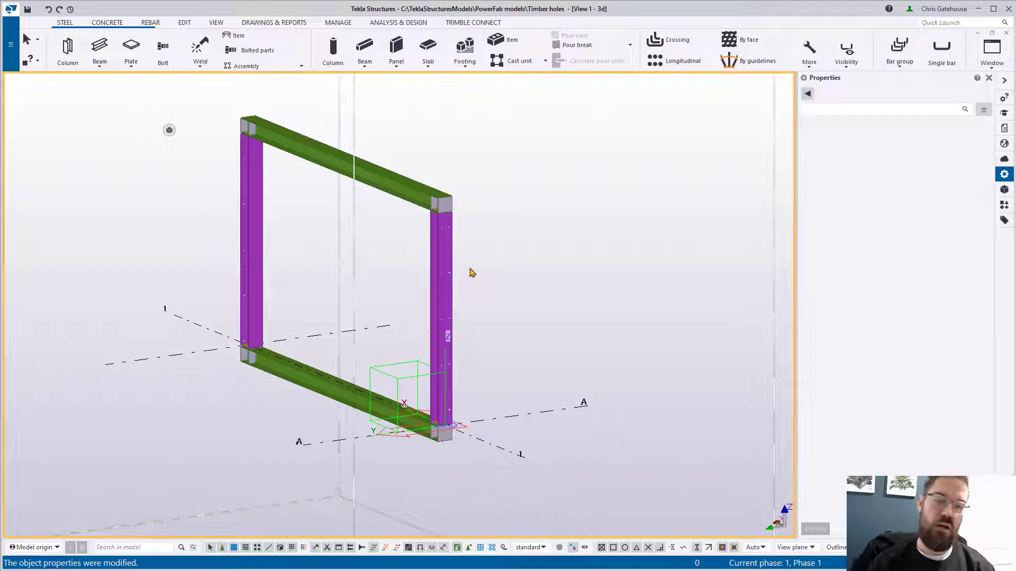
pyautogui.scroll(1, 463, 289)
pyautogui.scroll(1, 459, 299)
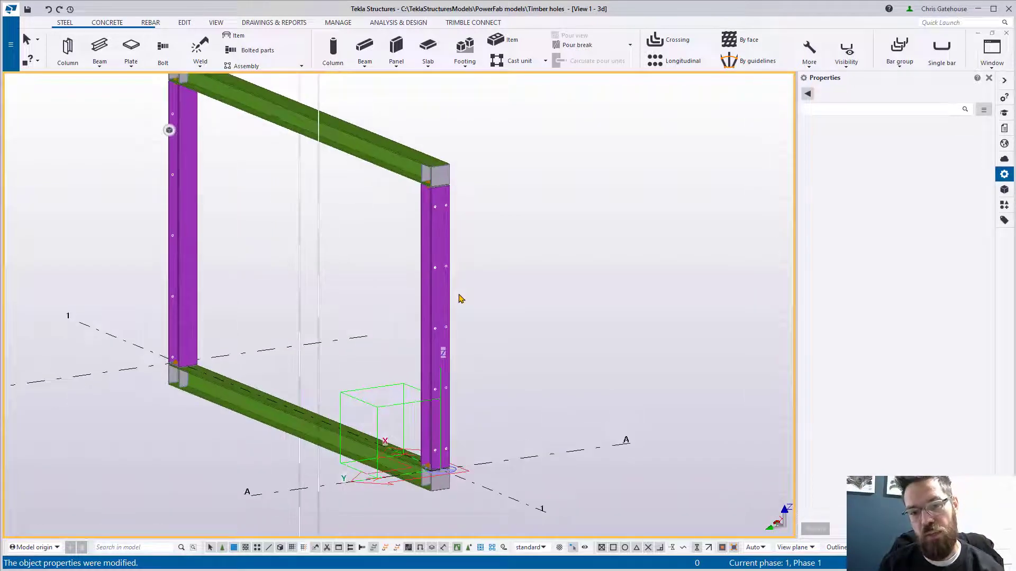
pyautogui.scroll(-3, 475, 312)
pyautogui.keyDown('ctrl'); pyautogui.moveTo(474, 312); pyautogui.dragTo(681, 272, button='middle'); pyautogui.keyUp('ctrl')
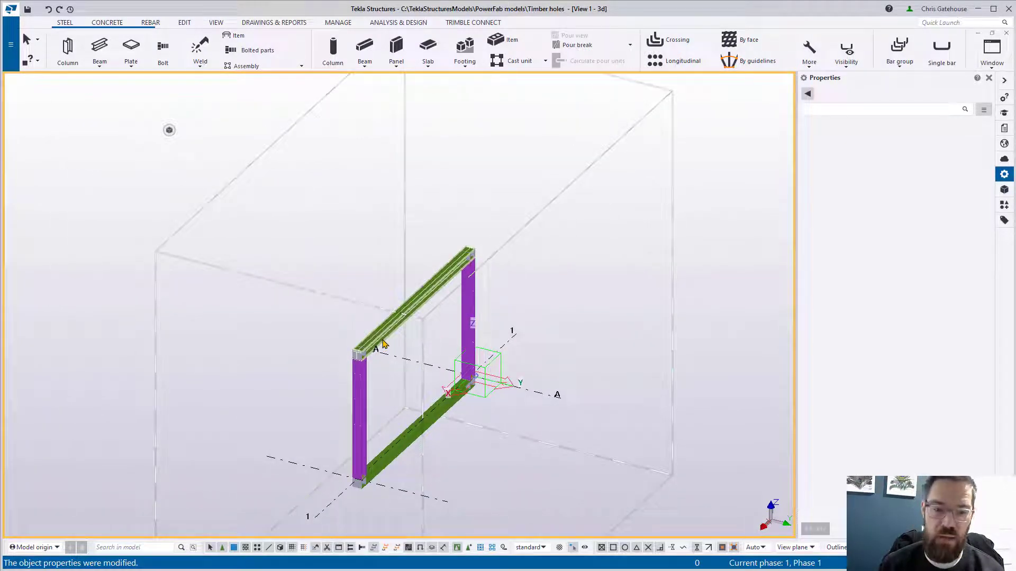
pyautogui.scroll(3, 379, 346)
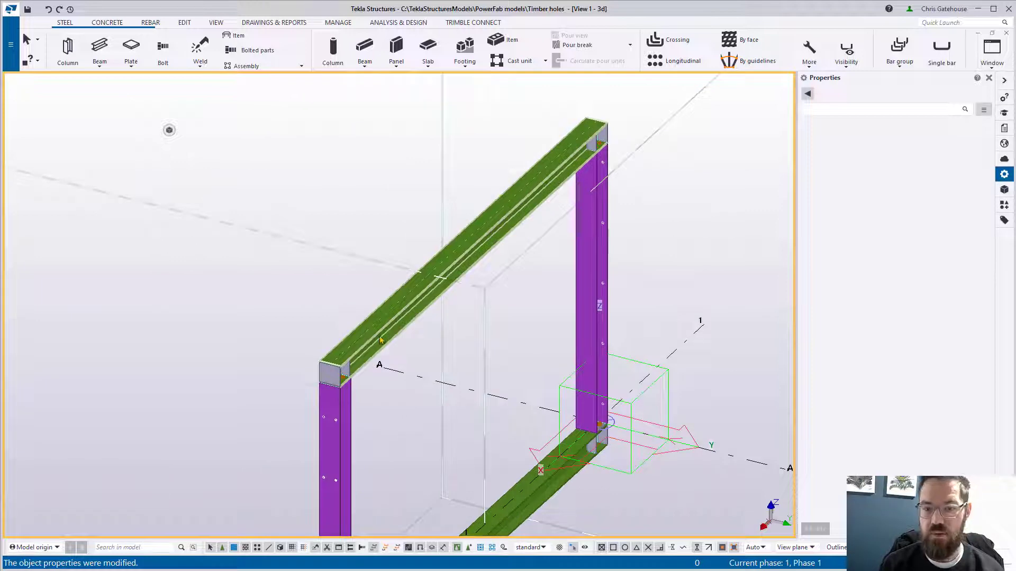
pyautogui.scroll(3, 380, 339)
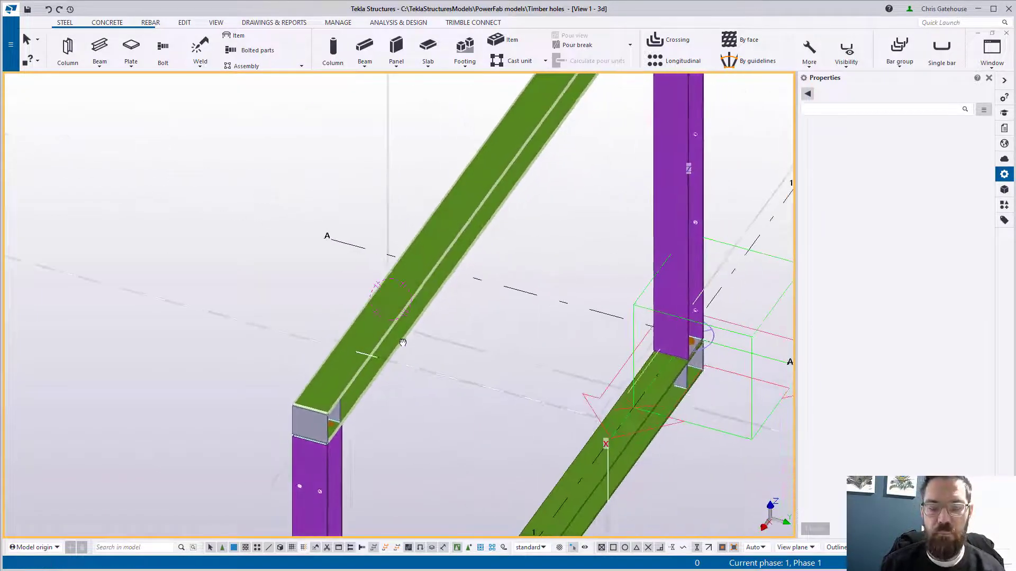
pyautogui.moveTo(432, 333); pyautogui.dragTo(406, 342, button='middle')
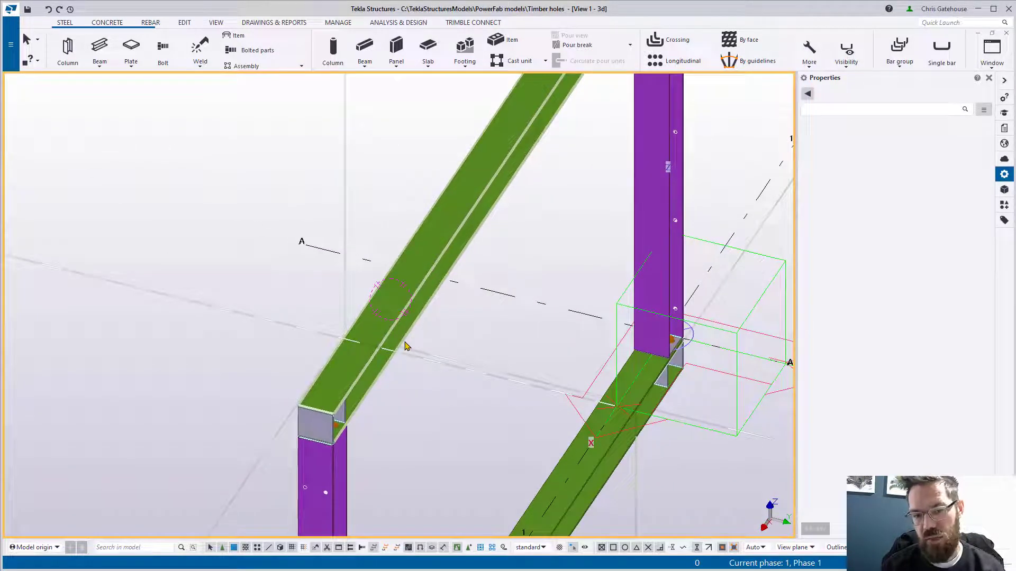
# Step: Redraw the model view and pan toward the left column
pyautogui.rightClick(405, 345)
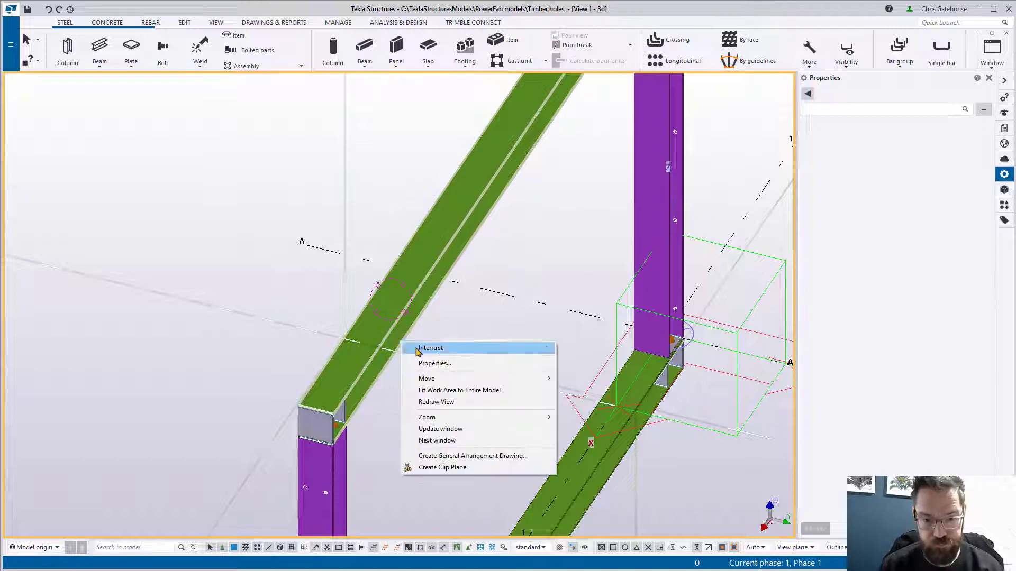
pyautogui.click(444, 406)
pyautogui.scroll(-2, 443, 406)
pyautogui.moveTo(449, 386); pyautogui.dragTo(426, 358, button='middle')
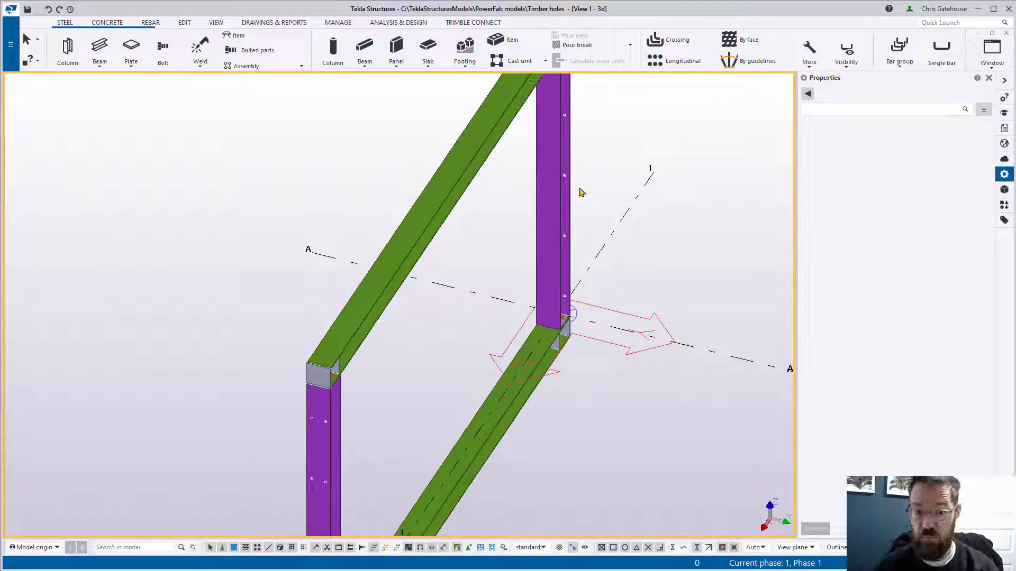
pyautogui.scroll(1, 325, 426)
# Step: Select the left column's bolt group to load its 4*600 X and 120 Y spacing
pyautogui.click(325, 426)
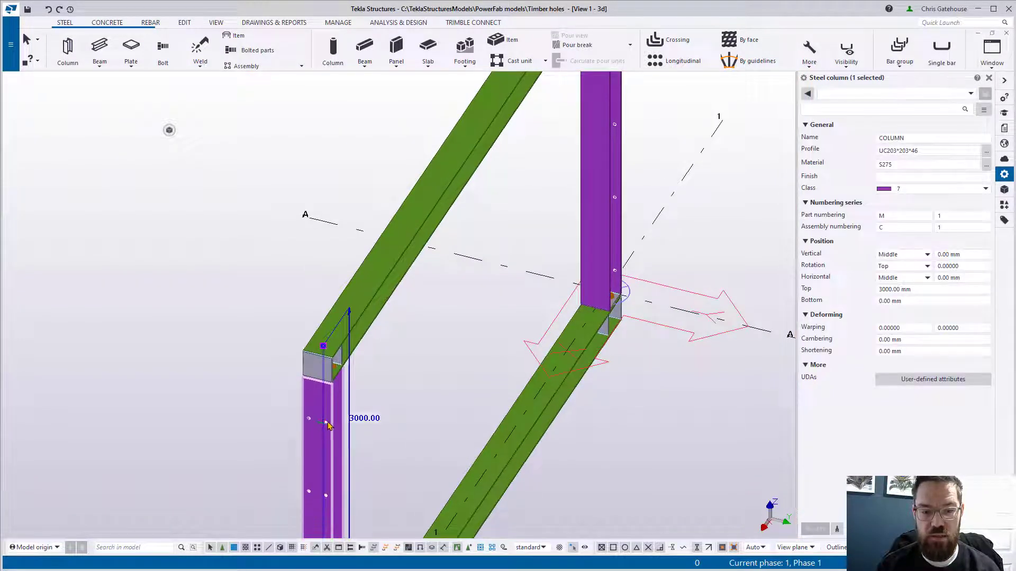
pyautogui.scroll(4, 325, 426)
pyautogui.click(322, 422)
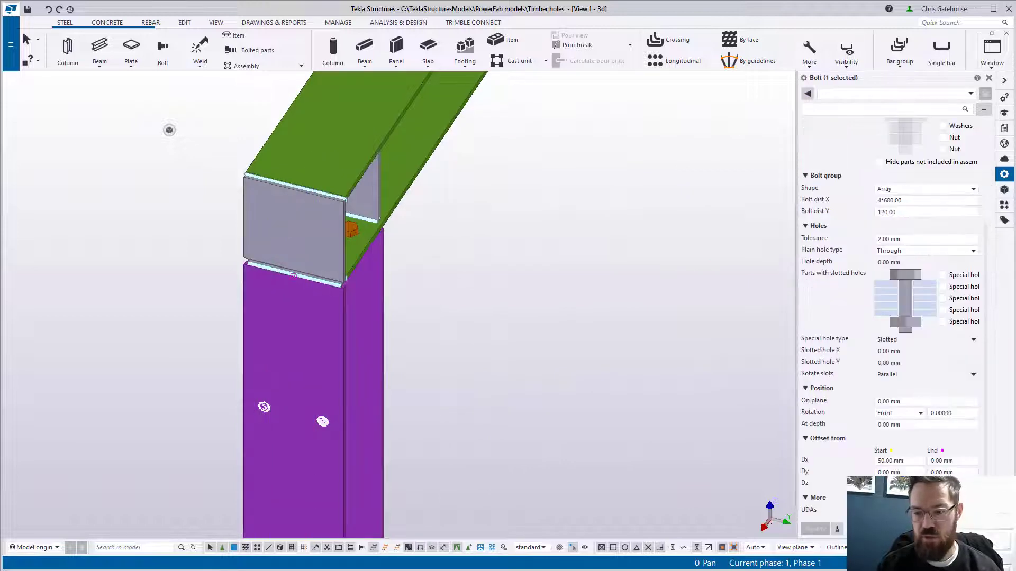
# Step: Create a bolt group on the top beam, from the plate edge along the beam's length
pyautogui.click(163, 48)
pyautogui.click(402, 146)
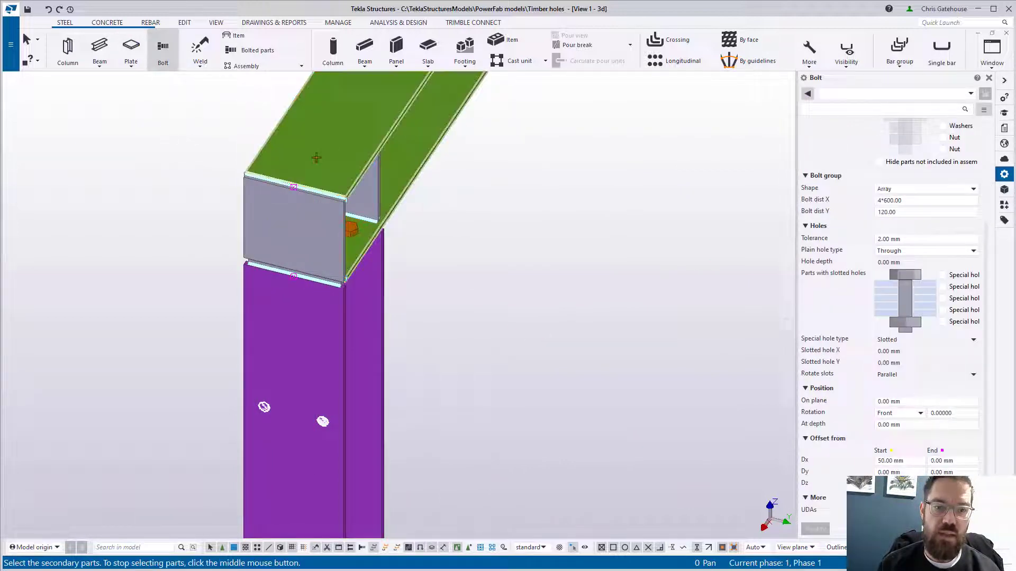
pyautogui.scroll(2, 315, 159)
pyautogui.middleClick(302, 174)
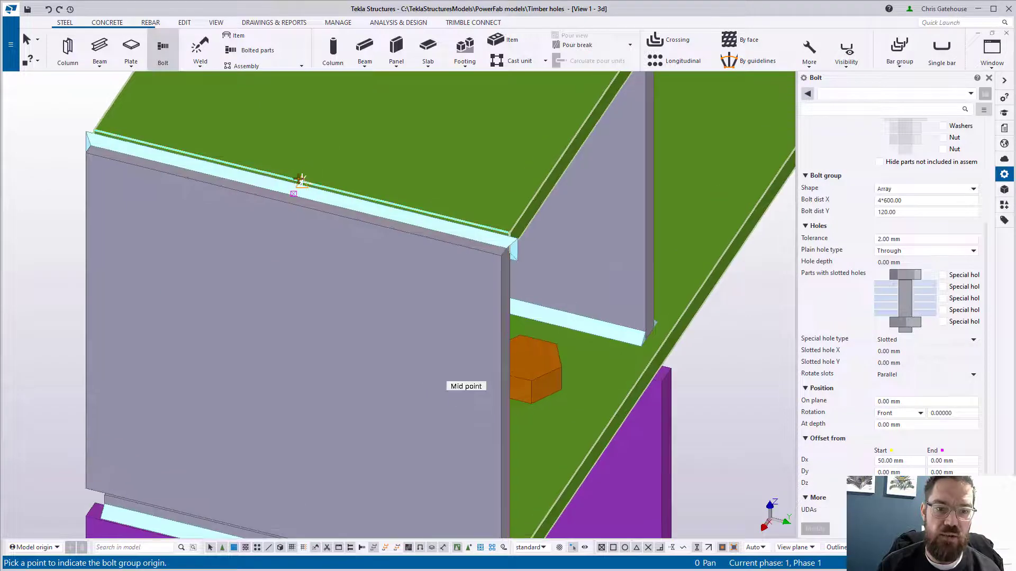
pyautogui.click(294, 181)
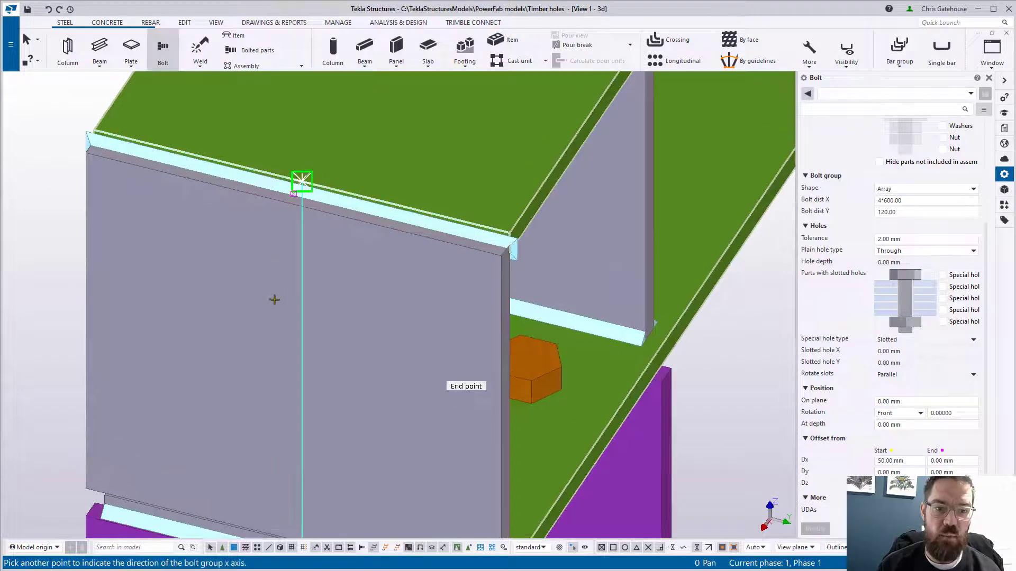
pyautogui.scroll(-6, 272, 297)
pyautogui.scroll(10, 481, 148)
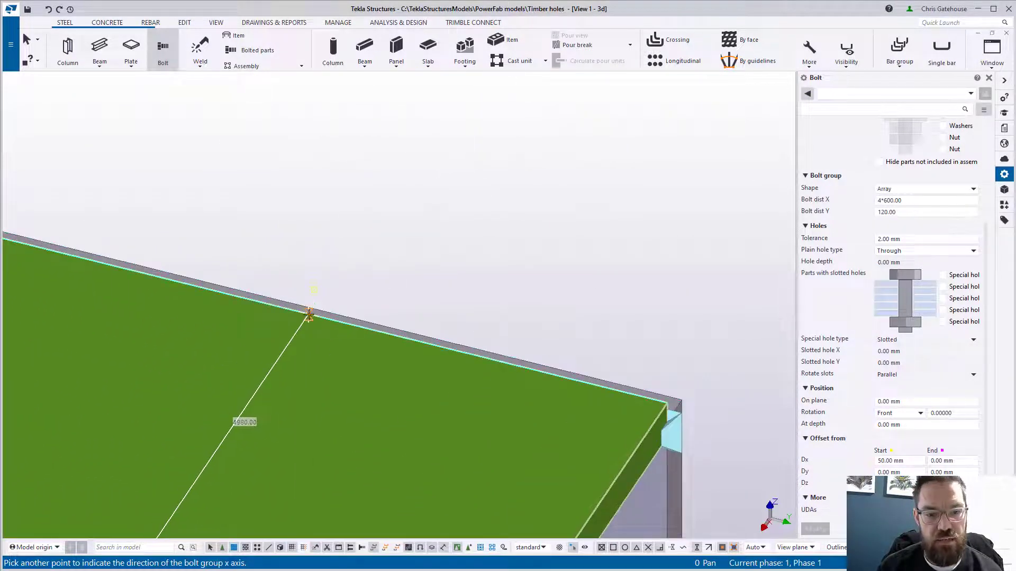
pyautogui.click(299, 312)
pyautogui.scroll(-6, 539, 148)
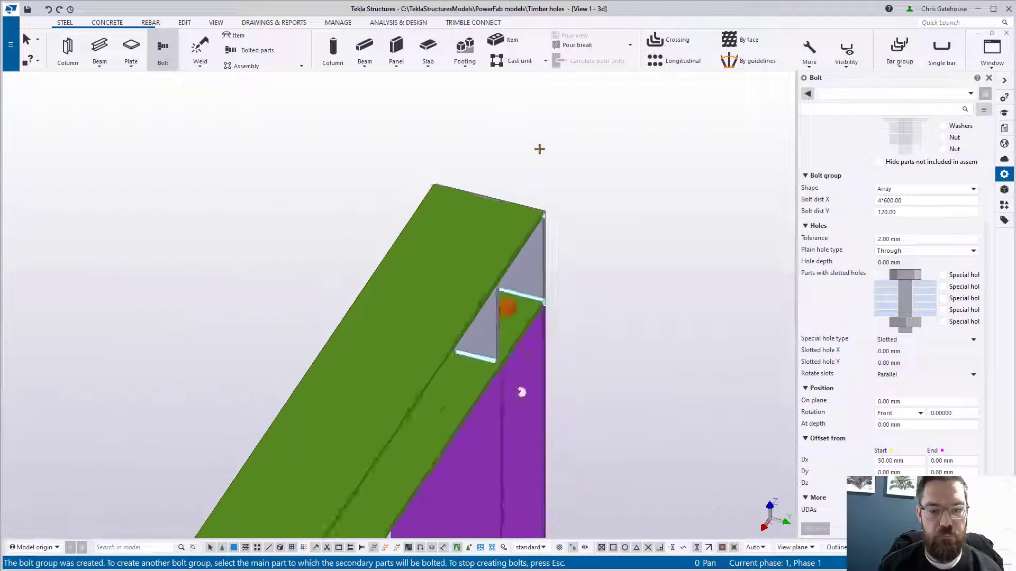
pyautogui.press('Escape')
# Step: Select the new top-beam bolt group and review its shape list, still Array 4*600 by 120
pyautogui.click(410, 344)
pyautogui.scroll(4, 392, 344)
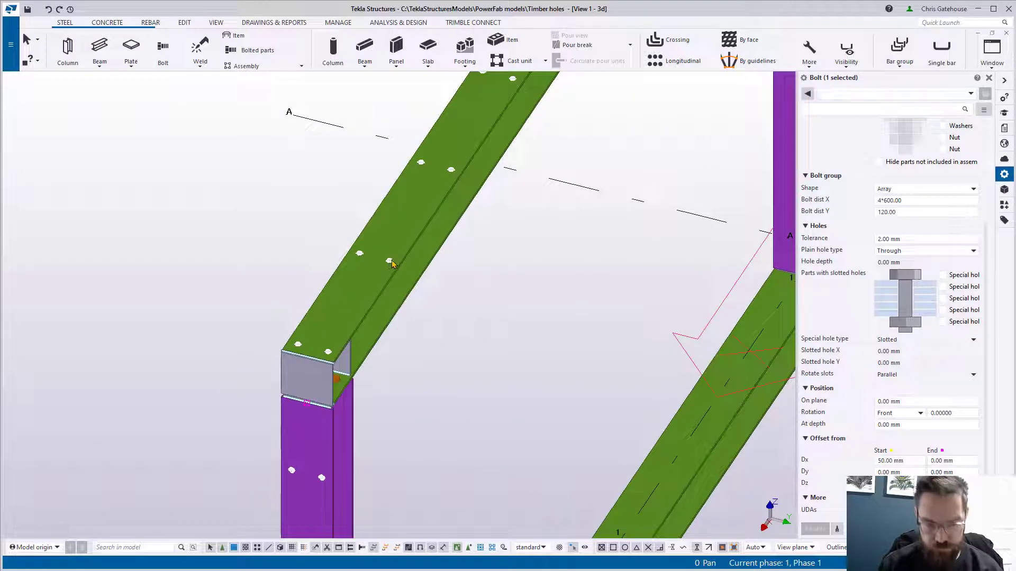
pyautogui.moveTo(392, 266); pyautogui.dragTo(393, 315, button='middle')
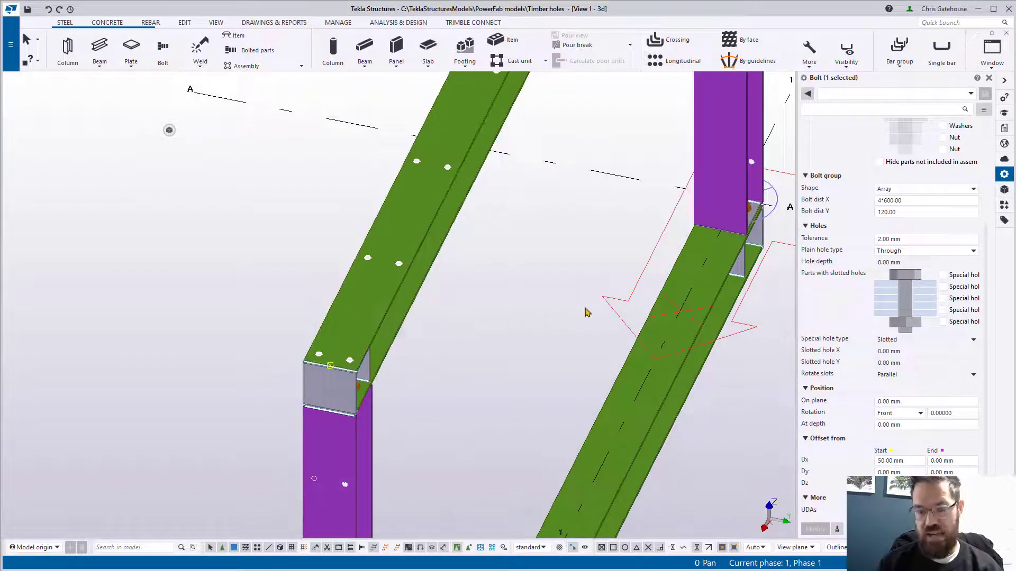
pyautogui.scroll(-2, 433, 297)
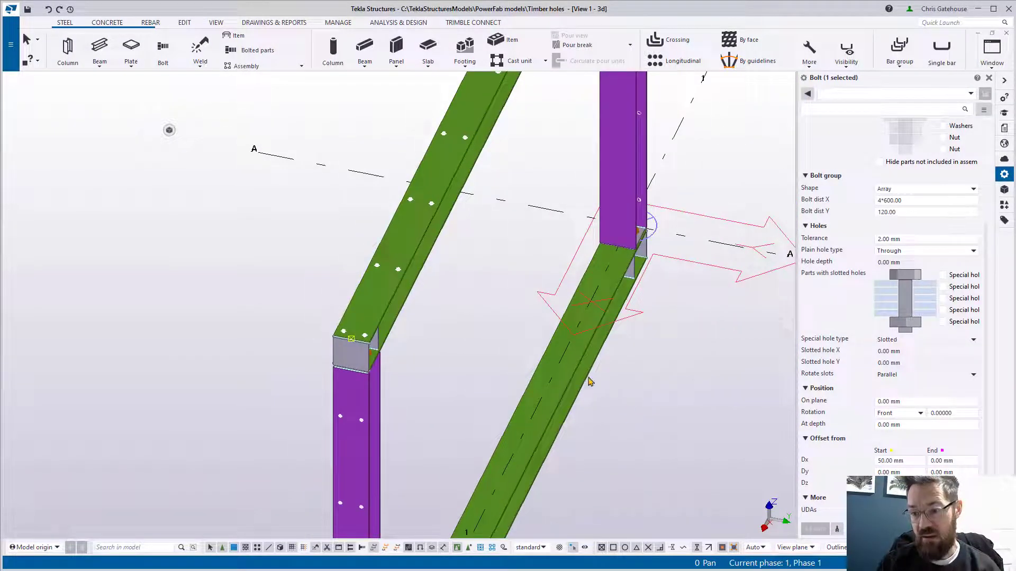
pyautogui.scroll(-1, 632, 268)
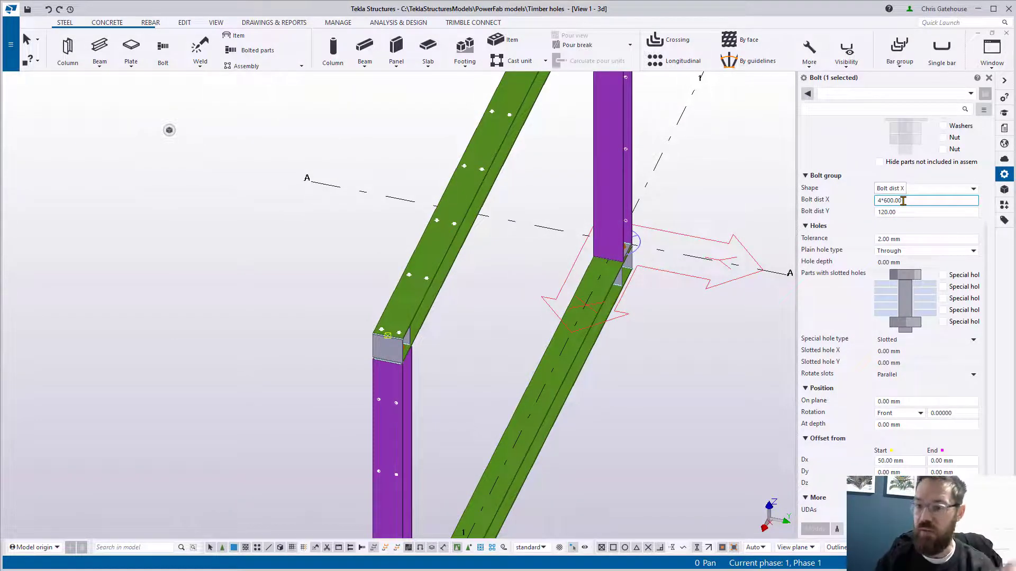
pyautogui.click(935, 191)
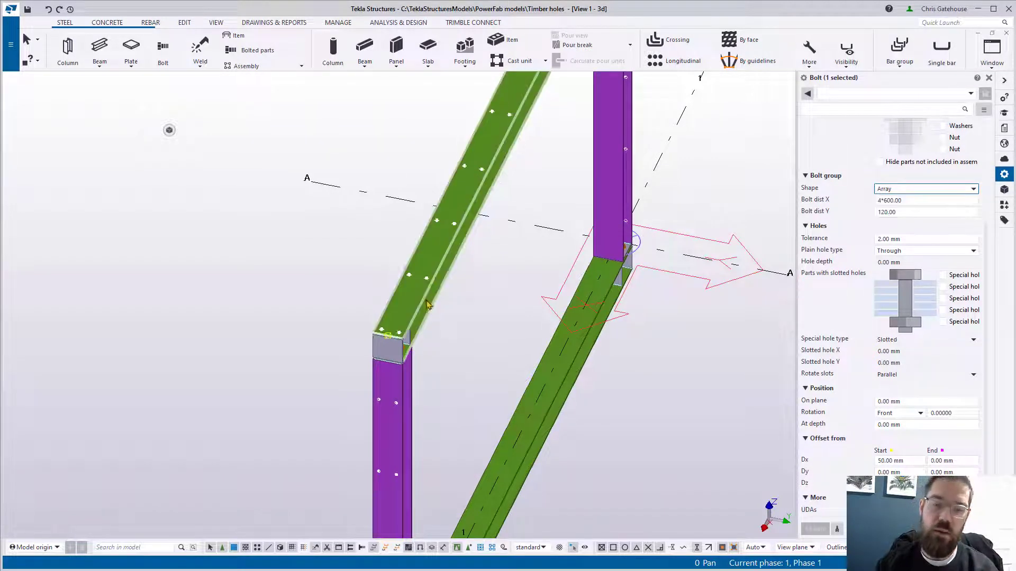
pyautogui.scroll(3, 426, 291)
pyautogui.scroll(-2, 418, 308)
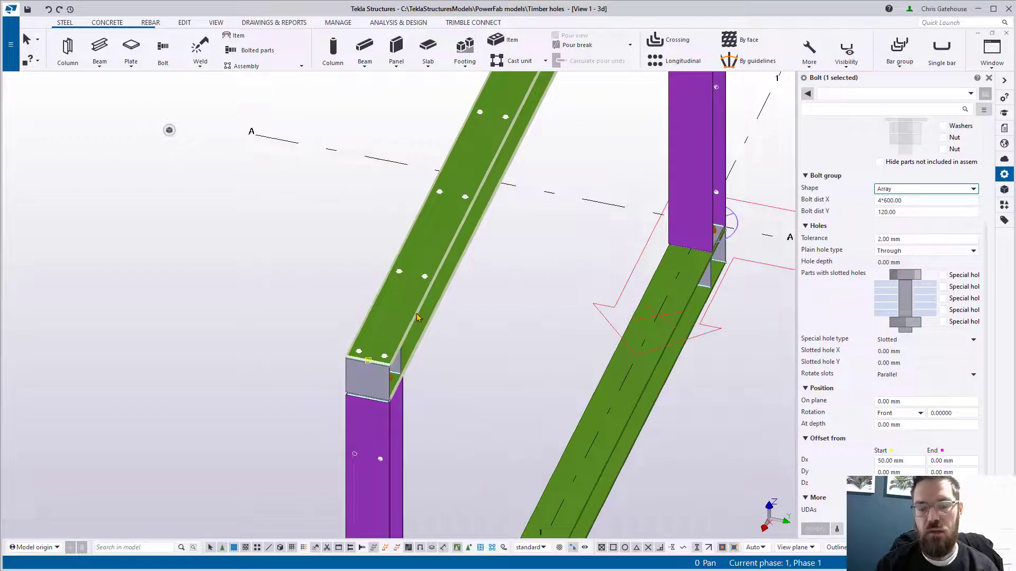
pyautogui.scroll(2, 464, 335)
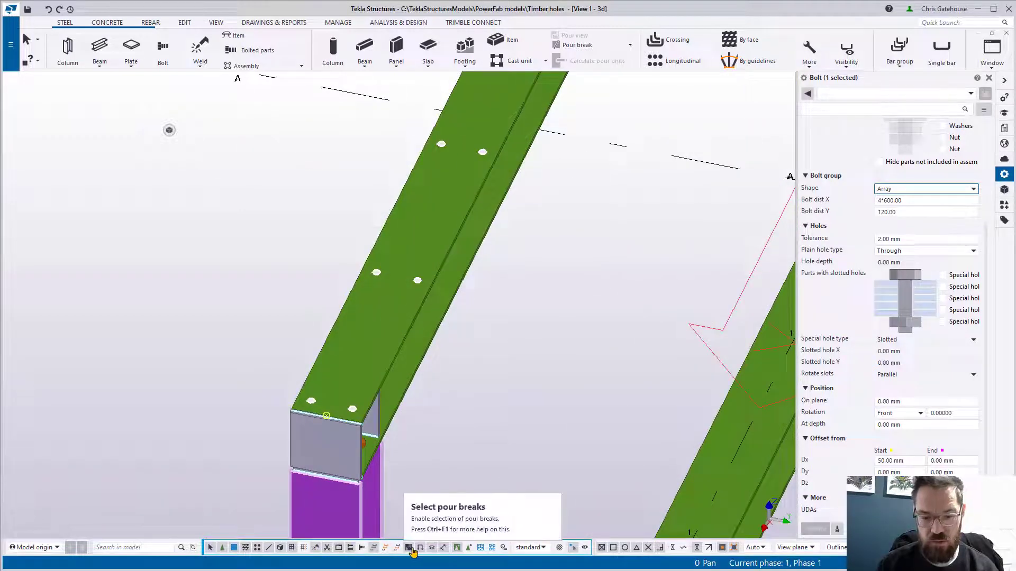
# Step: Switch to individual bolt selection and delete two holes from the top beam
pyautogui.click(363, 548)
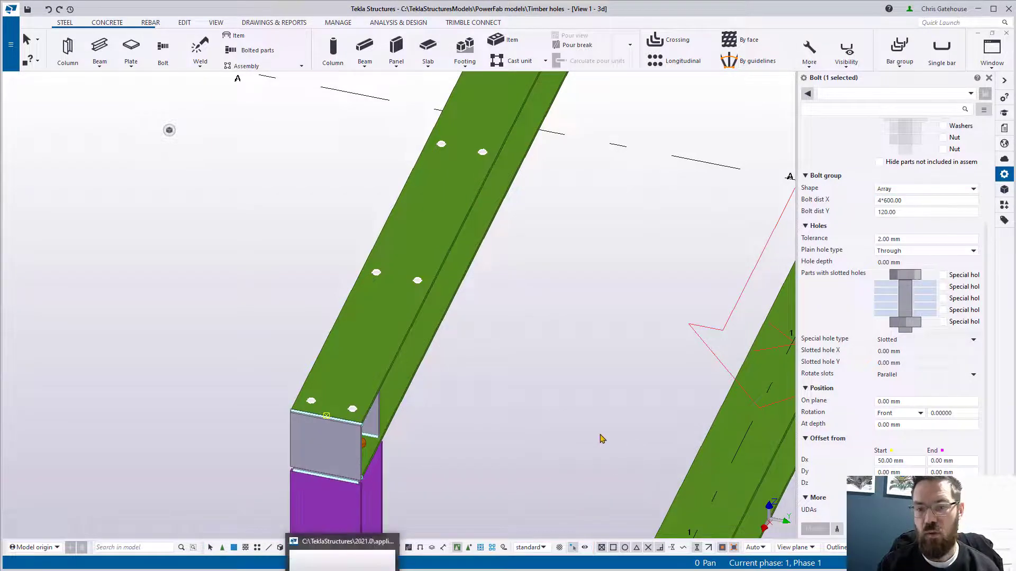
pyautogui.click(384, 447)
pyautogui.click(353, 410)
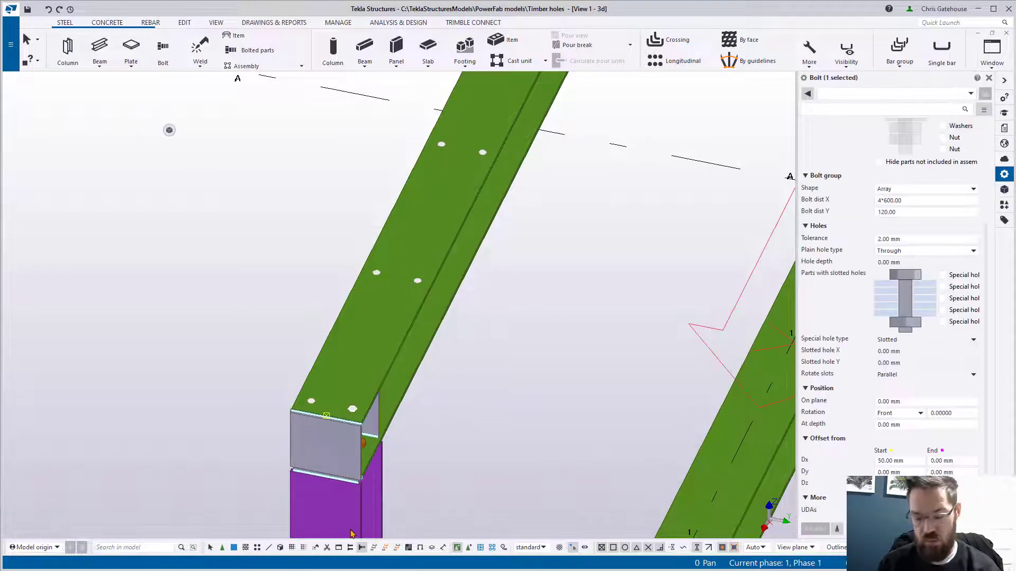
pyautogui.press('Delete')
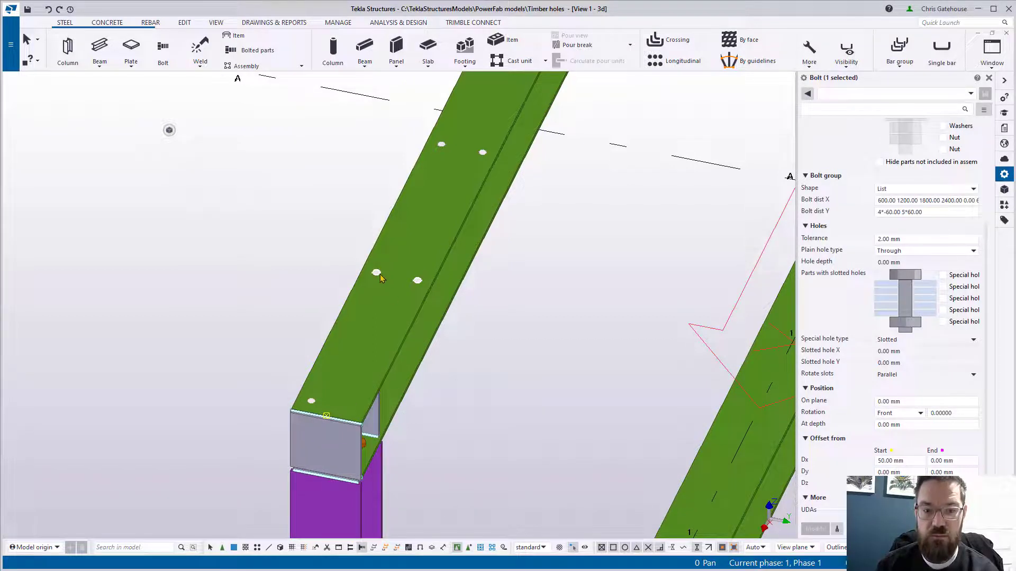
pyautogui.click(483, 152)
pyautogui.press('Delete')
# Step: Delete two more top-beam holes to stagger the pattern and recentre the beam
pyautogui.moveTo(483, 152); pyautogui.dragTo(444, 256, button='middle')
pyautogui.click(410, 244)
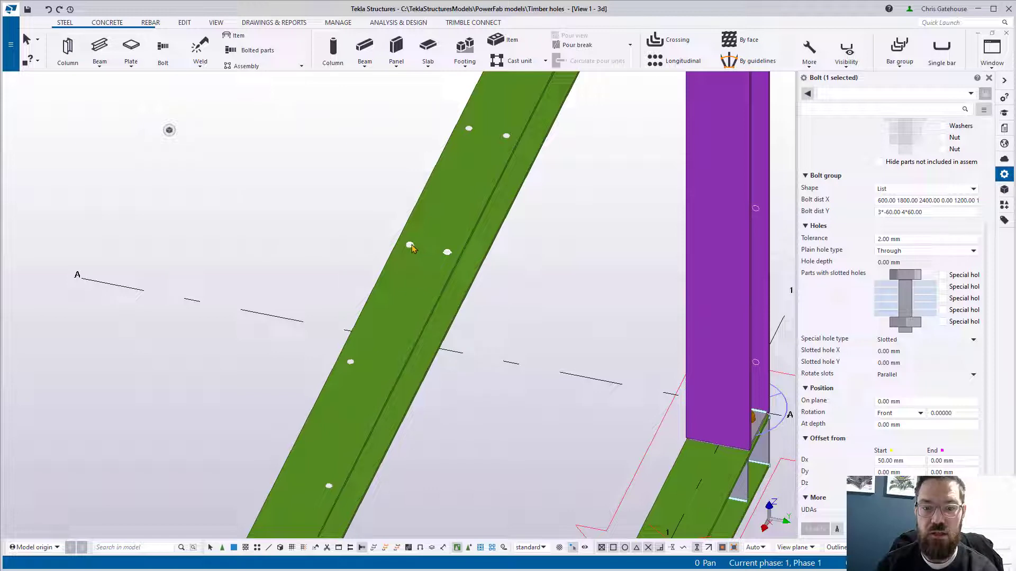
pyautogui.press('Delete')
pyautogui.click(467, 128)
pyautogui.press('Delete')
pyautogui.scroll(-4, 514, 262)
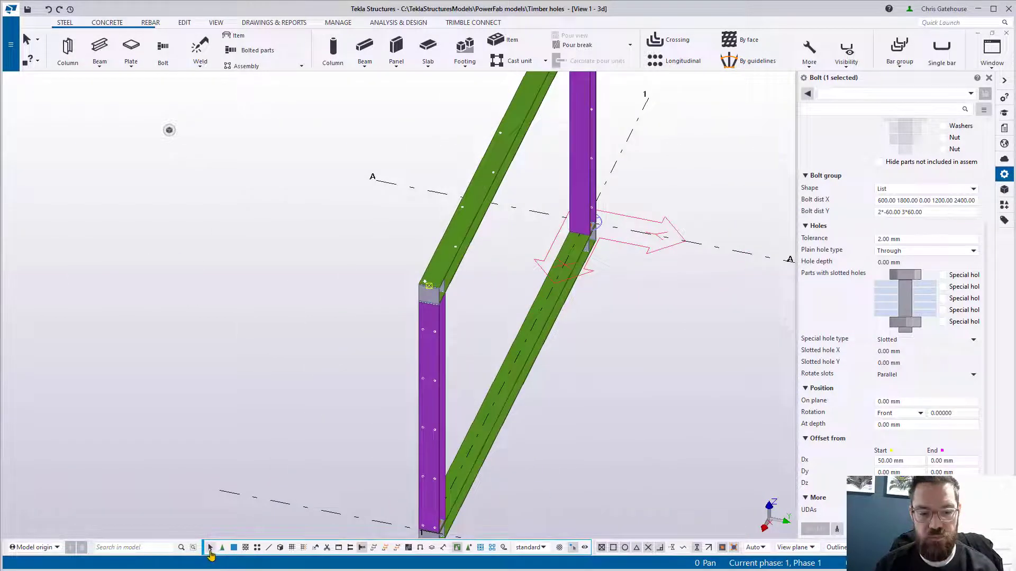
pyautogui.scroll(3, 482, 270)
pyautogui.moveTo(482, 253); pyautogui.dragTo(461, 335, button='middle')
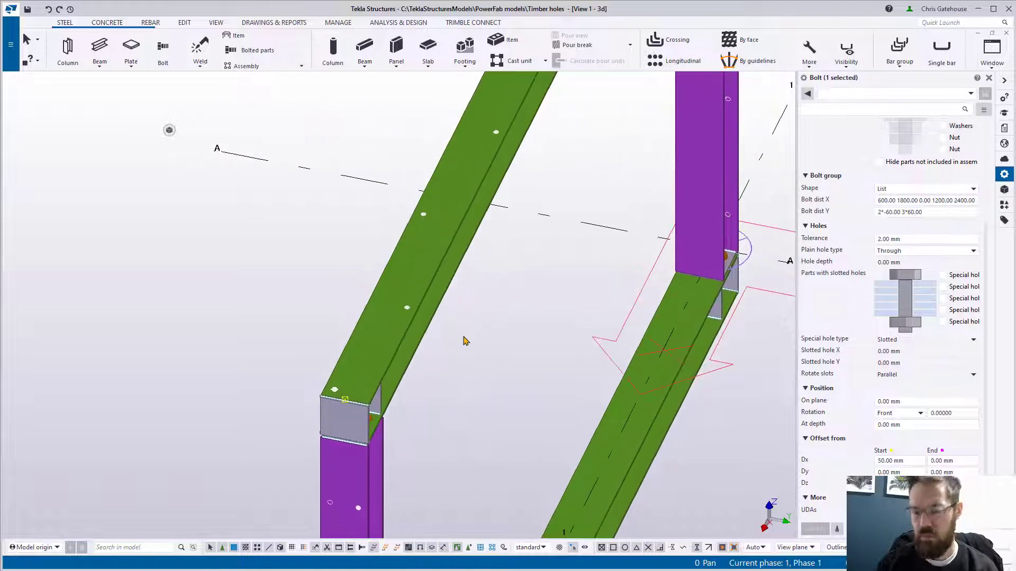
pyautogui.scroll(4, 464, 340)
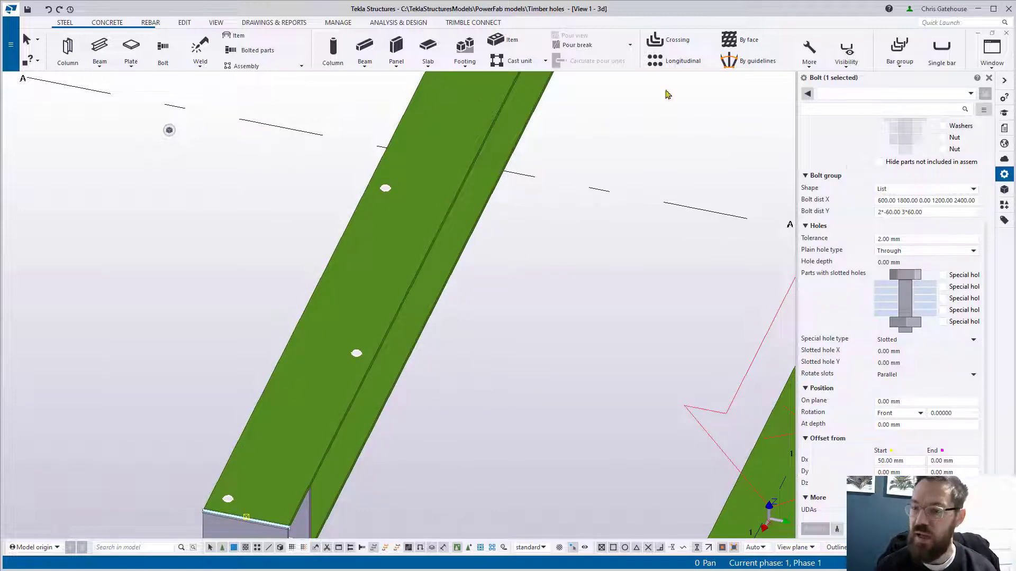
# Step: Review the bolt X and Y spacing values and the saved presets list
pyautogui.click(878, 201)
pyautogui.moveTo(883, 201); pyautogui.dragTo(984, 206)
pyautogui.click(939, 211)
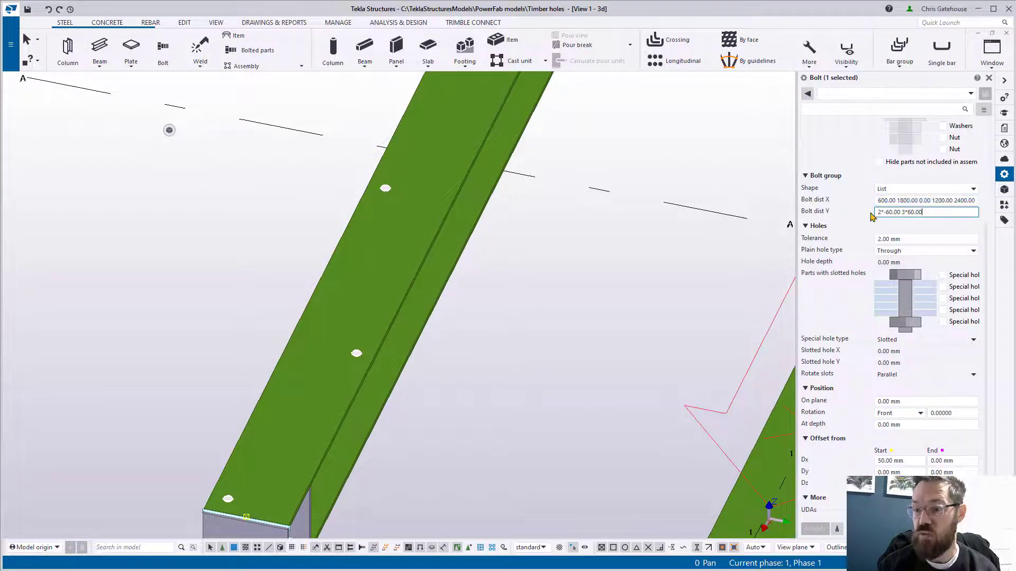
pyautogui.scroll(3, 917, 293)
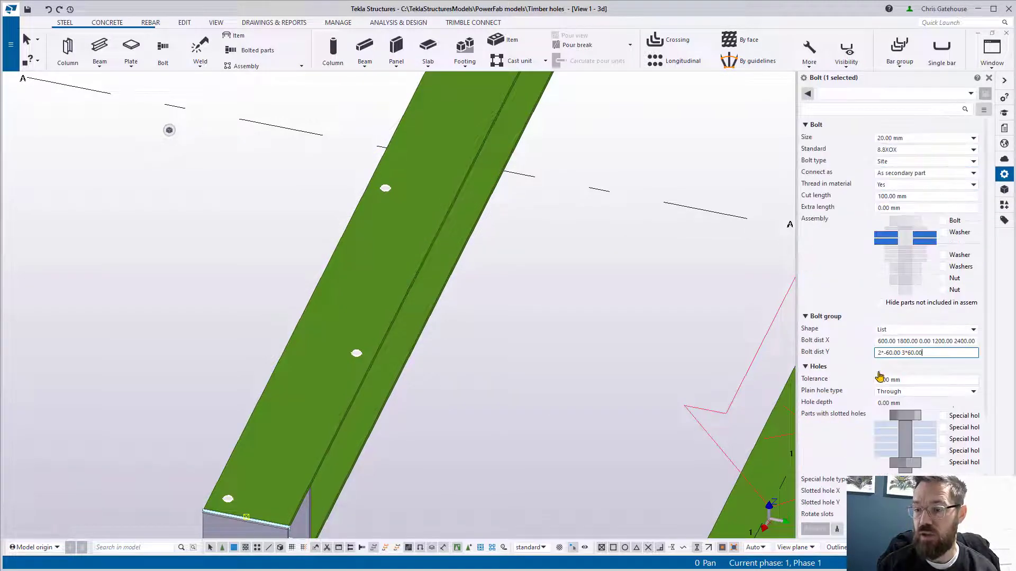
pyautogui.click(887, 95)
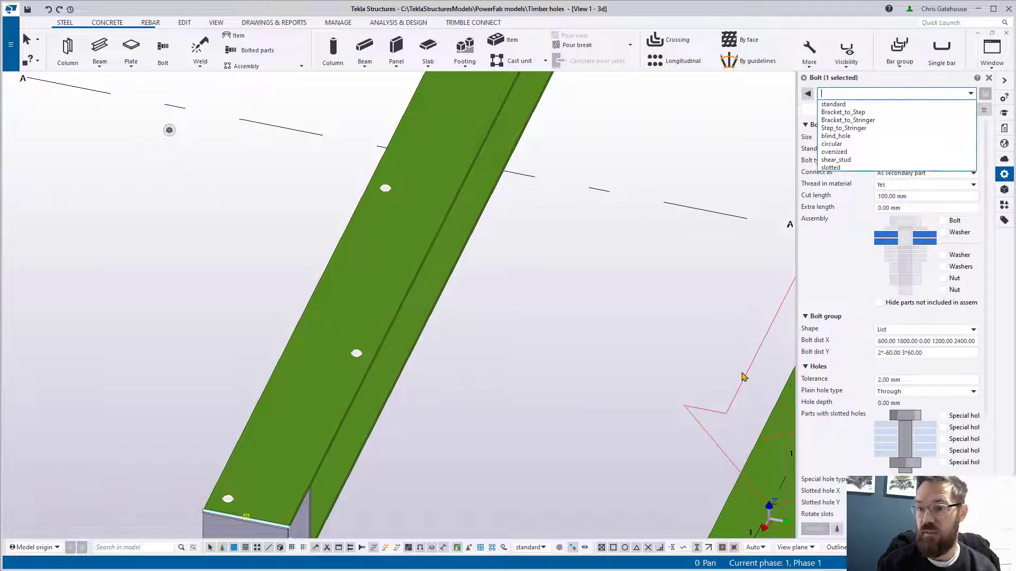
pyautogui.click(885, 195)
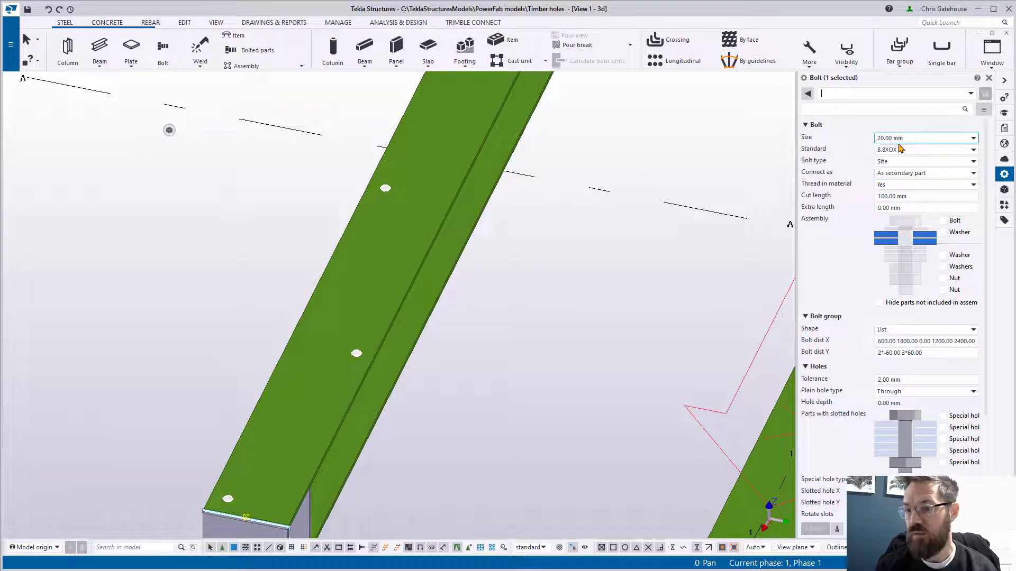
# Step: Name the bolt preset 22dia_120cc_600cc and check it in the saved presets list
pyautogui.click(883, 93)
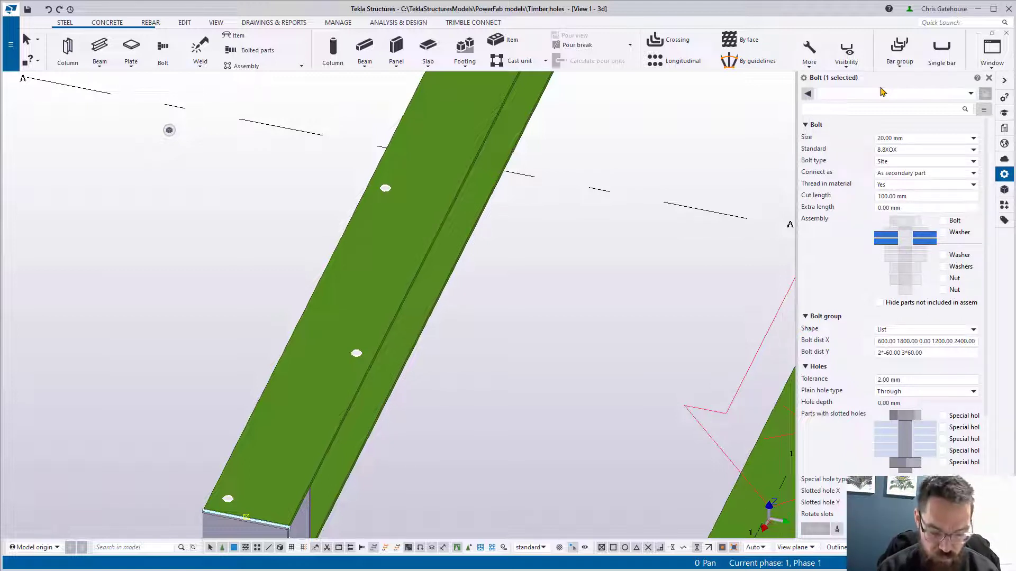
pyautogui.write('22dia_120')
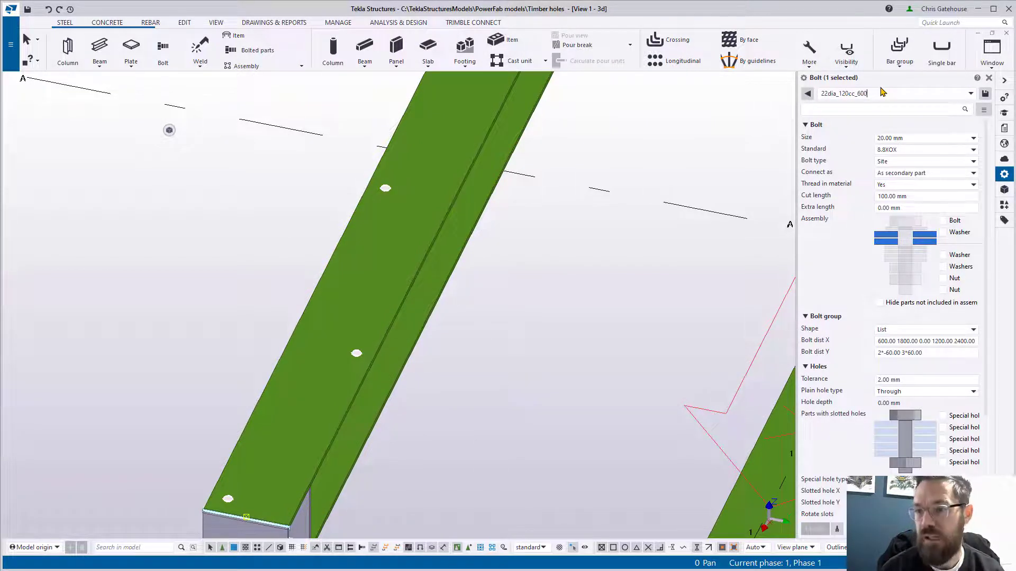
pyautogui.write('cc')
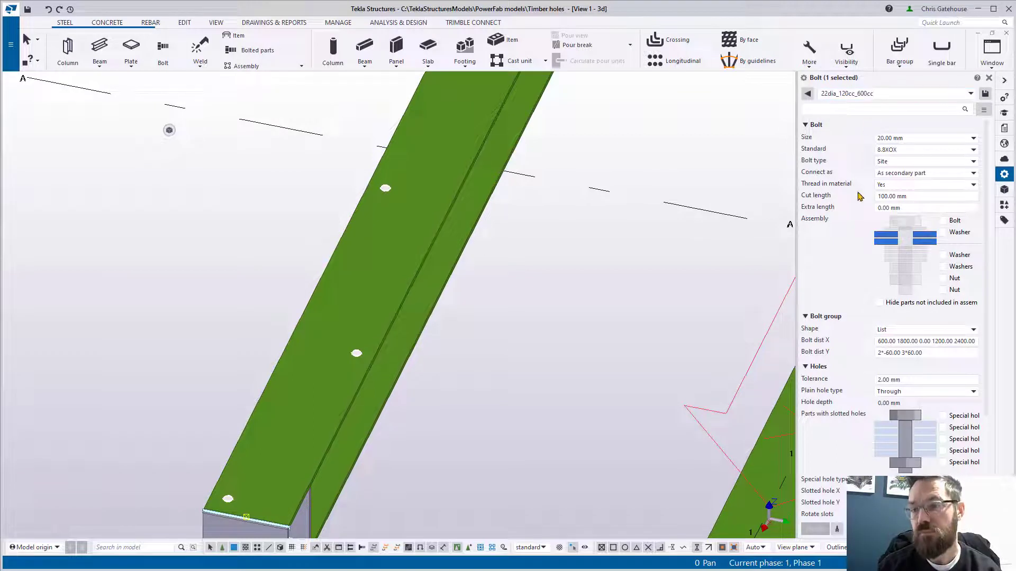
pyautogui.click(969, 95)
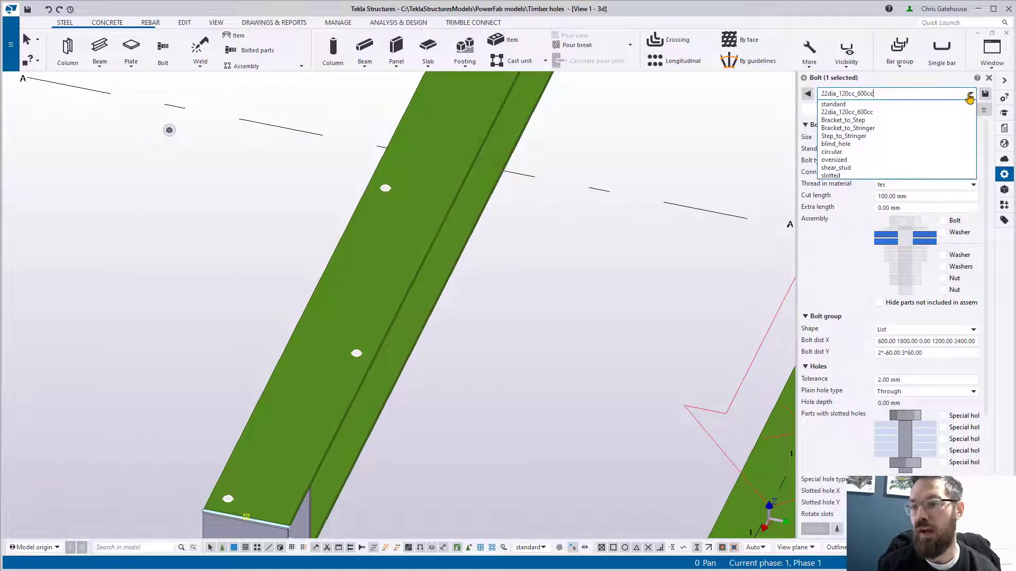
# Step: Choose the 22dia_120cc_600cc preset, delete the selected top-beam item, undo, and reselect the beam
pyautogui.click(918, 113)
pyautogui.scroll(-2, 504, 154)
pyautogui.scroll(-2, 504, 154)
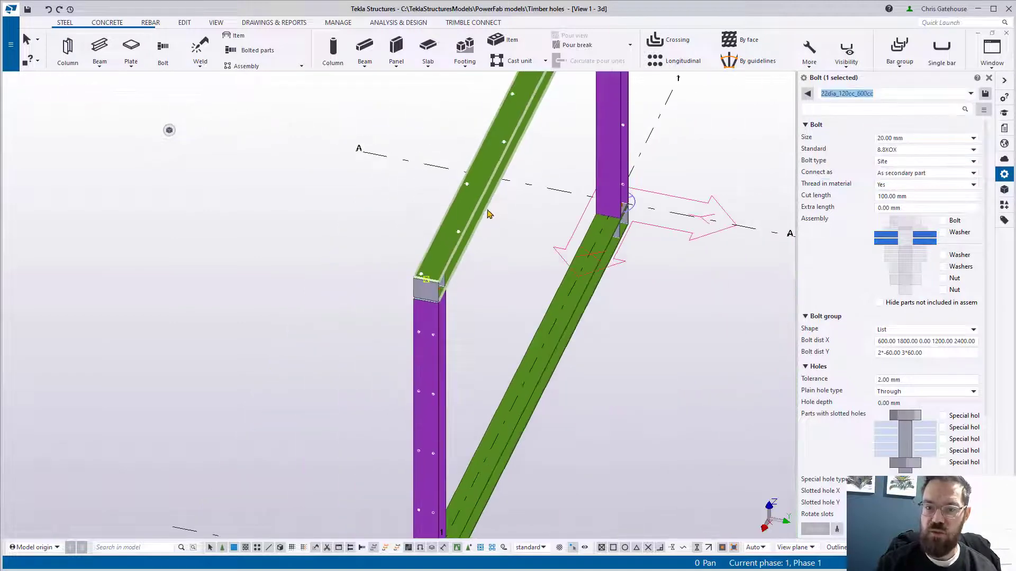
pyautogui.click(473, 194)
pyautogui.press('Delete')
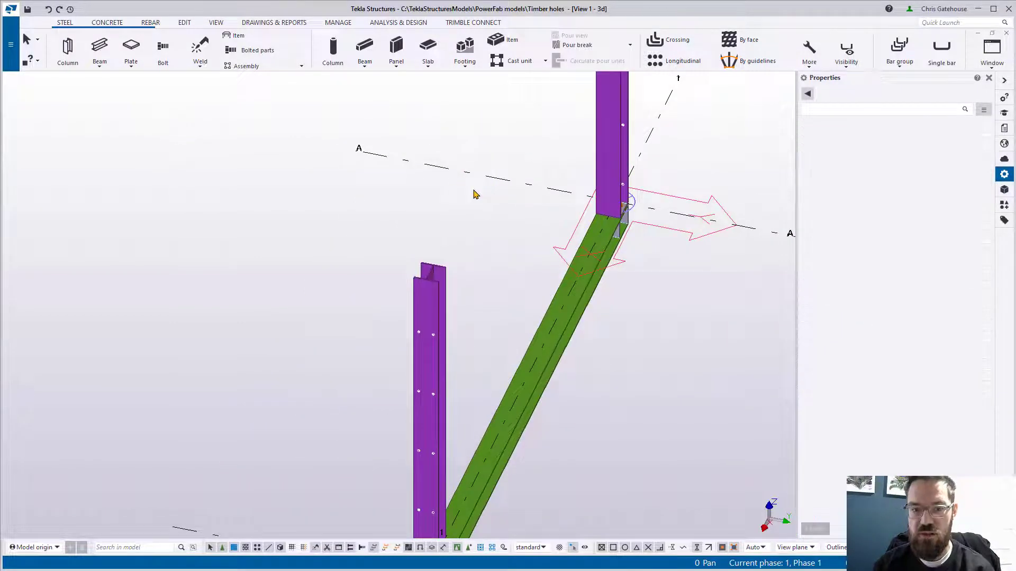
pyautogui.hotkey('ctrl', 'z')
pyautogui.click(469, 192)
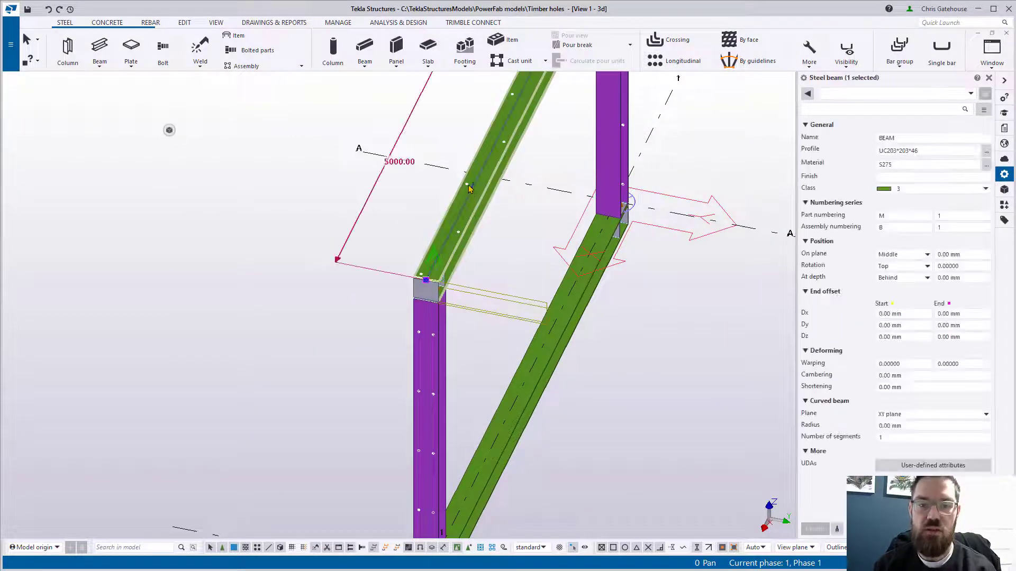
pyautogui.scroll(3, 468, 191)
# Step: Clear the selection and redraw the 3D view
pyautogui.click(563, 268)
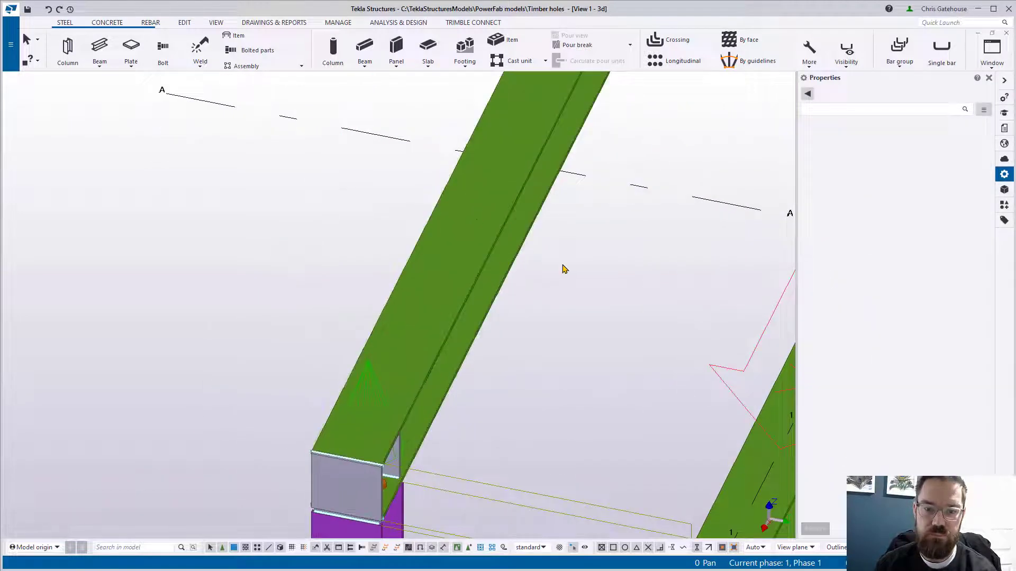
pyautogui.rightClick(562, 267)
pyautogui.click(586, 325)
pyautogui.scroll(-2, 585, 324)
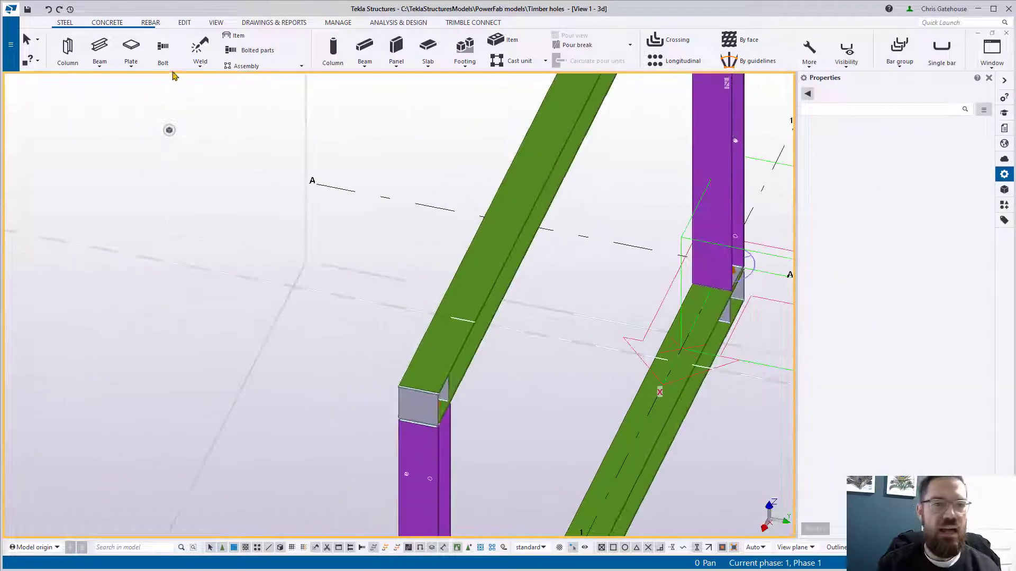
# Step: Start a new bolt group and load the 22dia_120cc_600cc preset
pyautogui.click(163, 51)
pyautogui.click(898, 94)
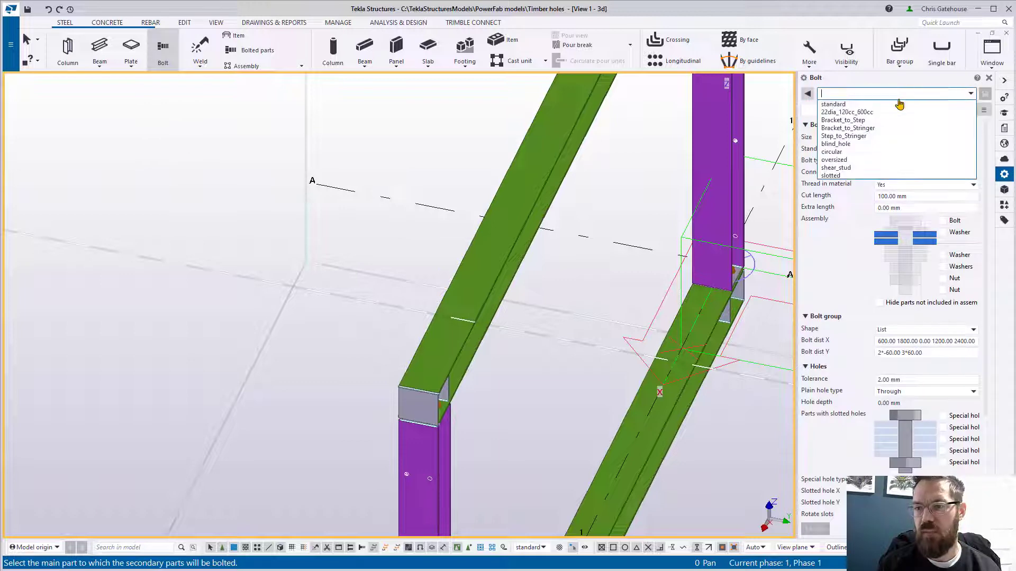
pyautogui.click(898, 104)
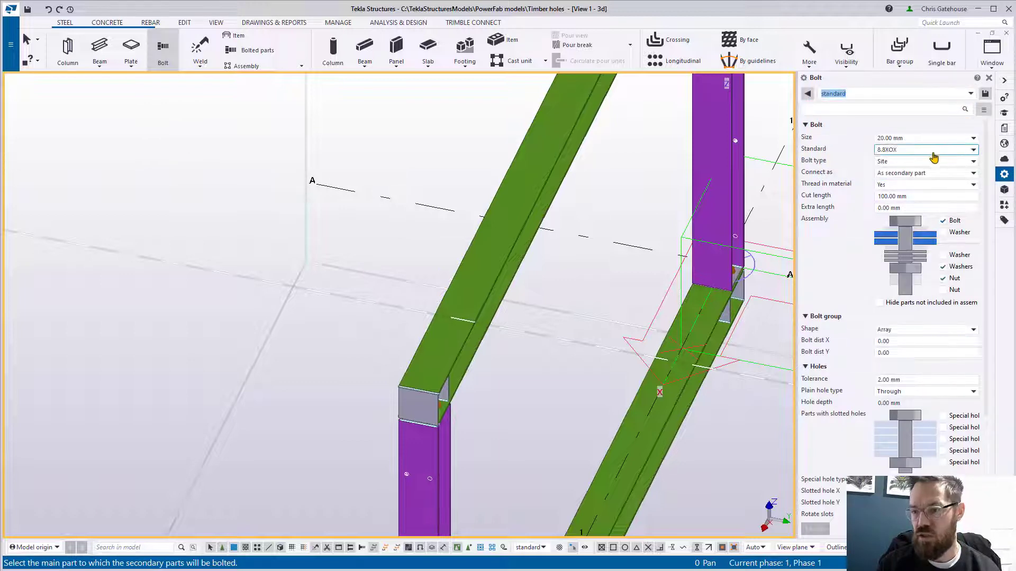
pyautogui.scroll(-3, 920, 305)
pyautogui.scroll(3, 920, 306)
pyautogui.click(921, 94)
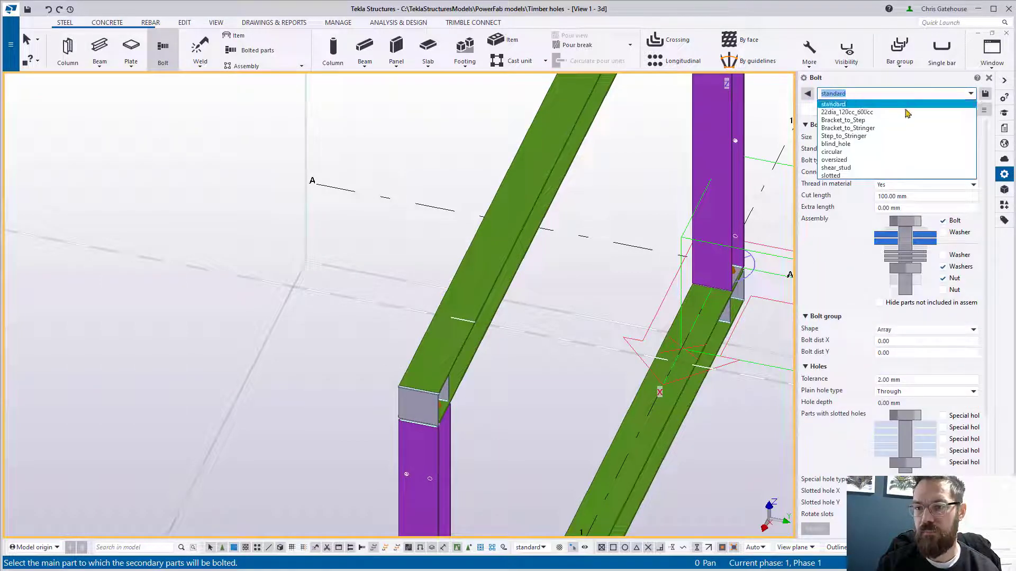
pyautogui.click(900, 104)
pyautogui.press('Down')
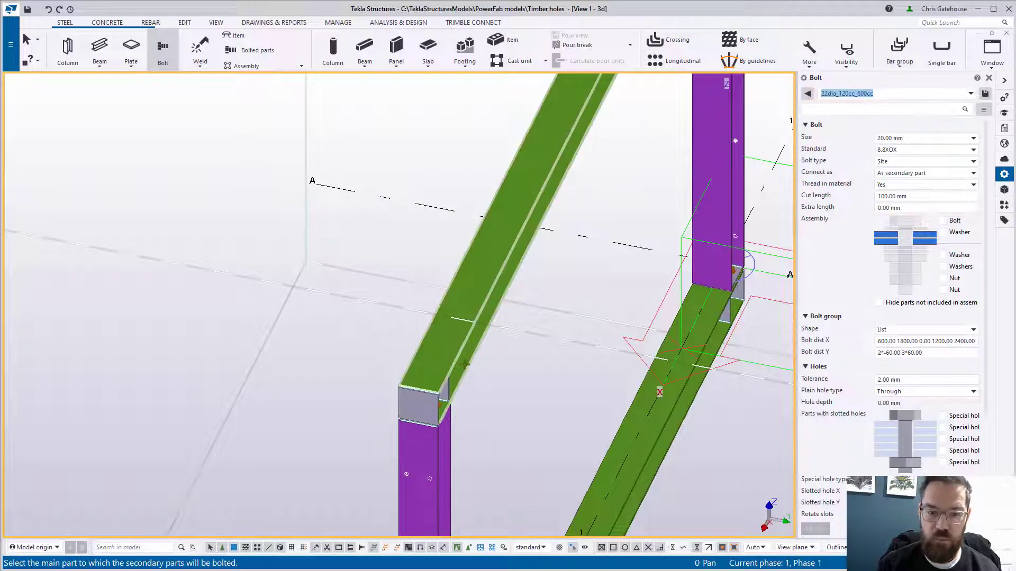
# Step: Bolt the top beam from its end along its length, recreating the staggered holes
pyautogui.click(421, 386)
pyautogui.scroll(3, 420, 386)
pyautogui.middleClick(421, 385)
pyautogui.scroll(5, 424, 417)
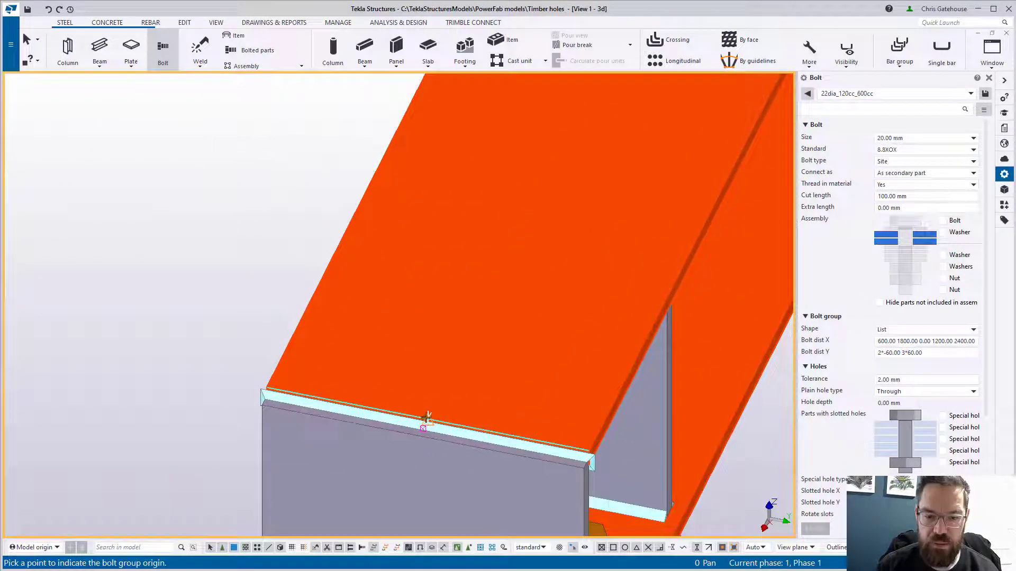
pyautogui.click(428, 419)
pyautogui.scroll(-6, 334, 444)
pyautogui.scroll(6, 444, 206)
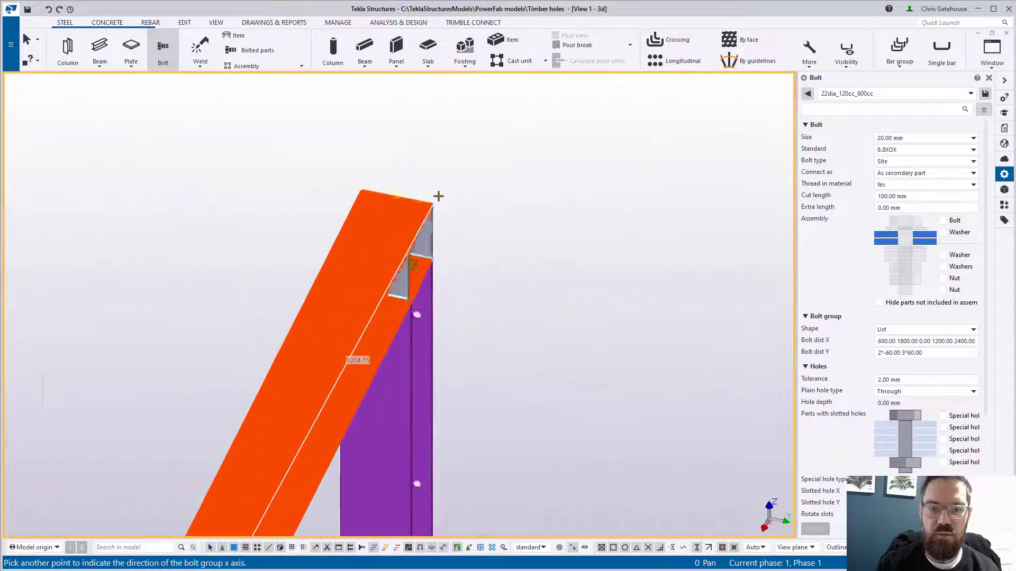
pyautogui.scroll(3, 360, 209)
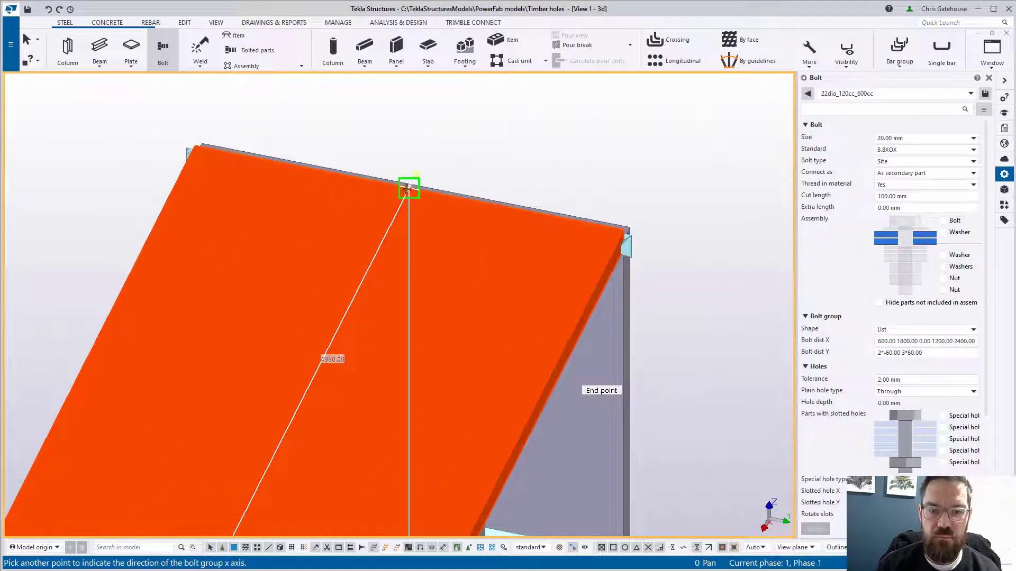
pyautogui.scroll(3, 412, 197)
pyautogui.click(412, 198)
pyautogui.scroll(-5, 545, 166)
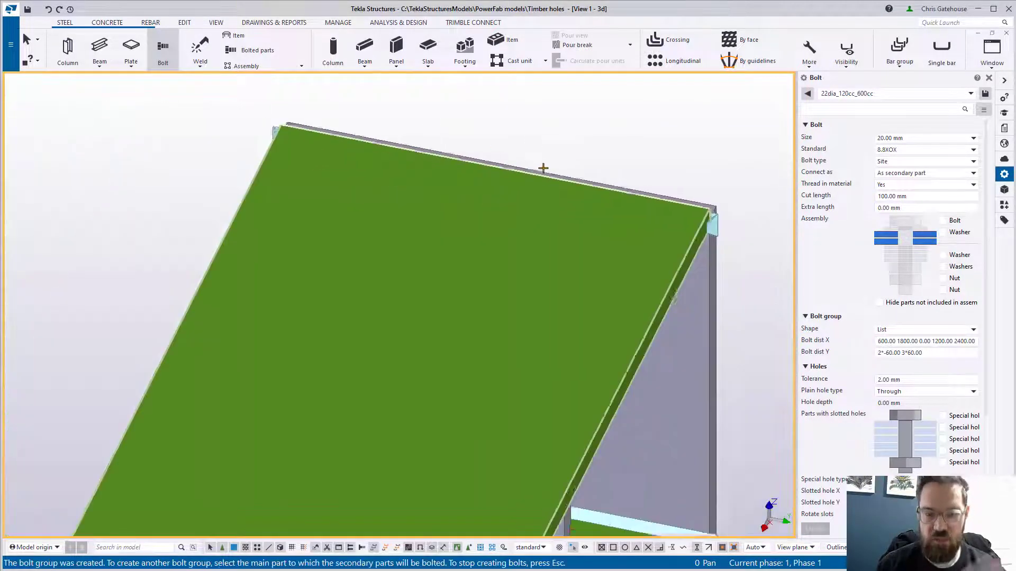
pyautogui.scroll(-3, 547, 166)
pyautogui.scroll(6, 442, 394)
pyautogui.rightClick(442, 395)
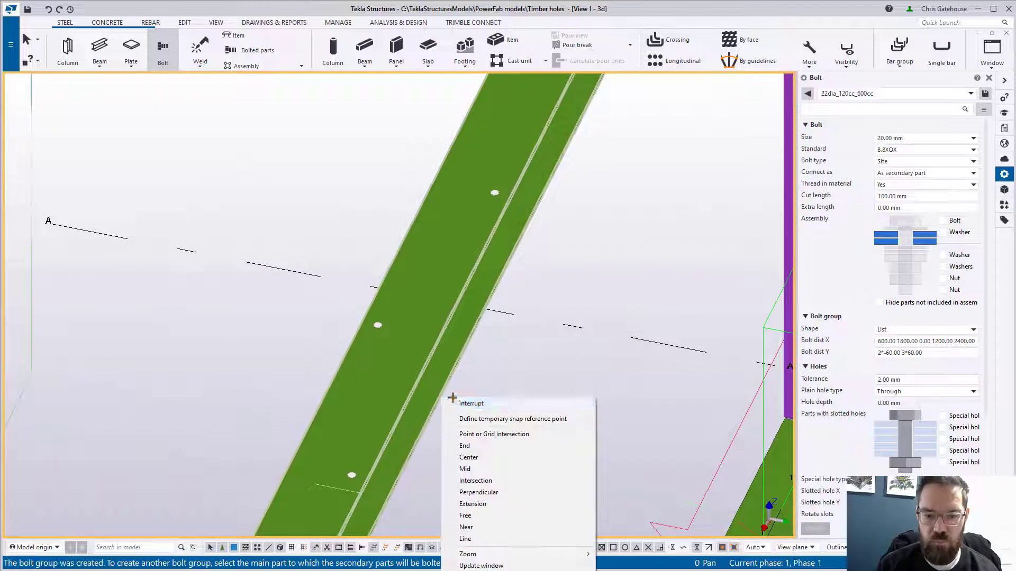
# Step: Interrupt bolt creation and frame the whole goalpost with its bolt holes
pyautogui.click(462, 402)
pyautogui.scroll(-5, 469, 381)
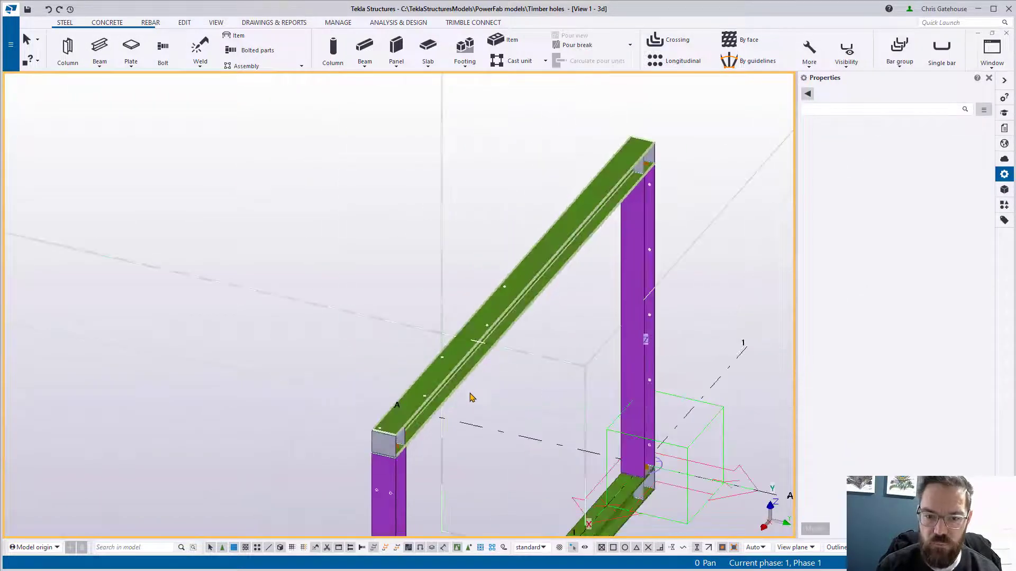
pyautogui.moveTo(548, 384); pyautogui.dragTo(531, 333, button='middle')
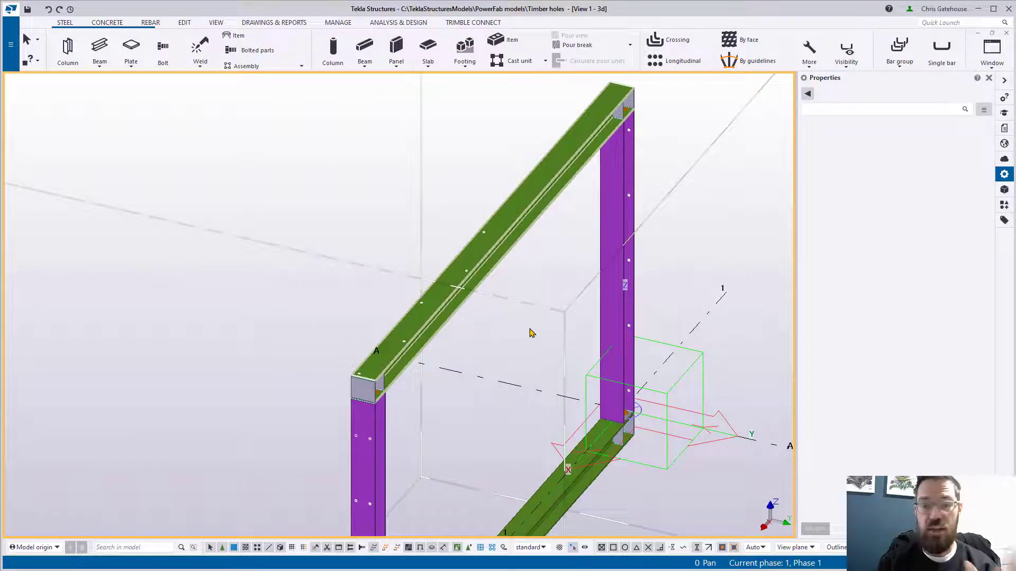